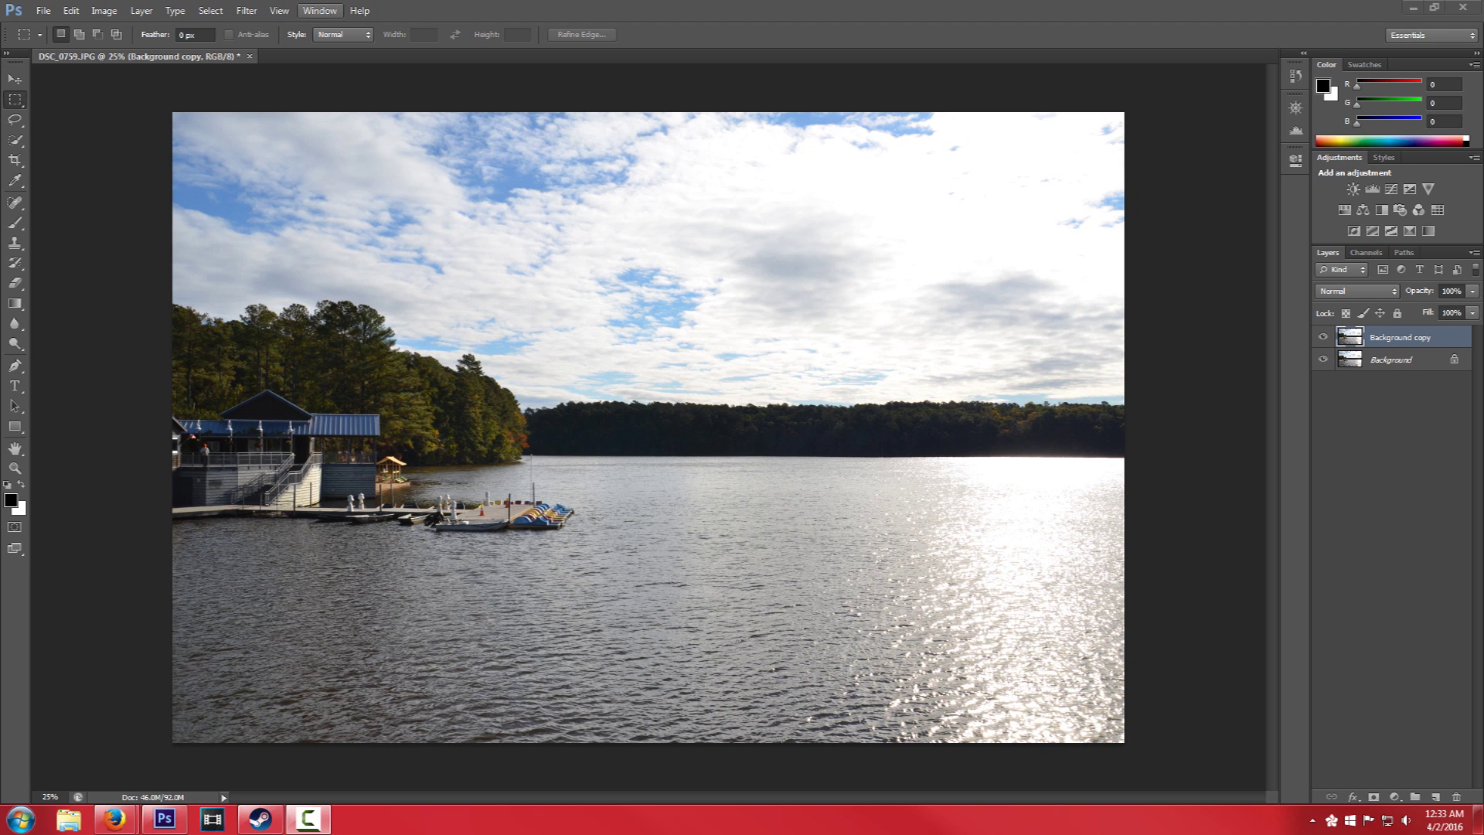
Step: Launch Viveza 2 from Filter > Nik Collection, then cancel without applying anything
click(247, 10)
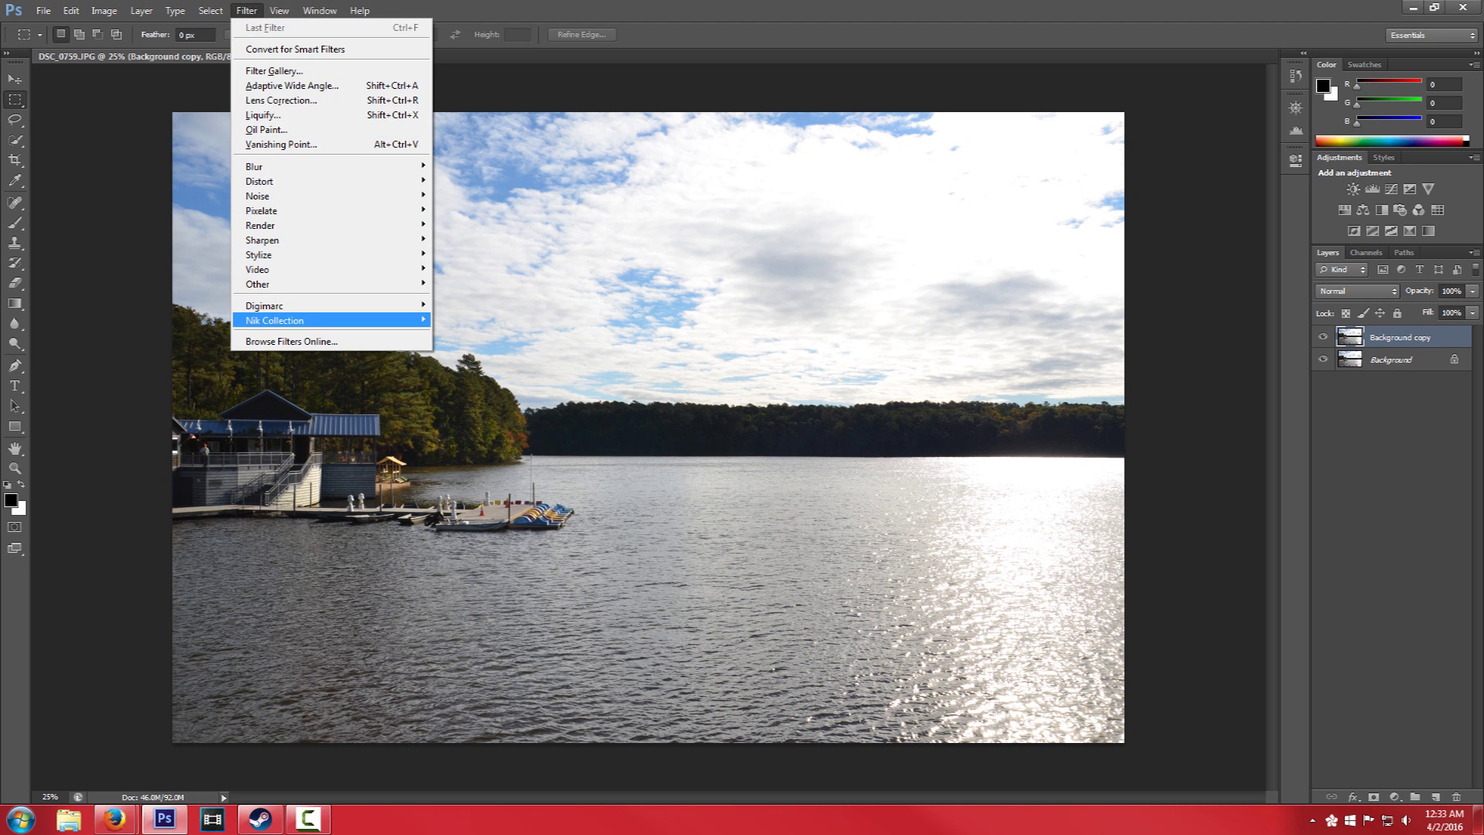
mouse_move(332, 320)
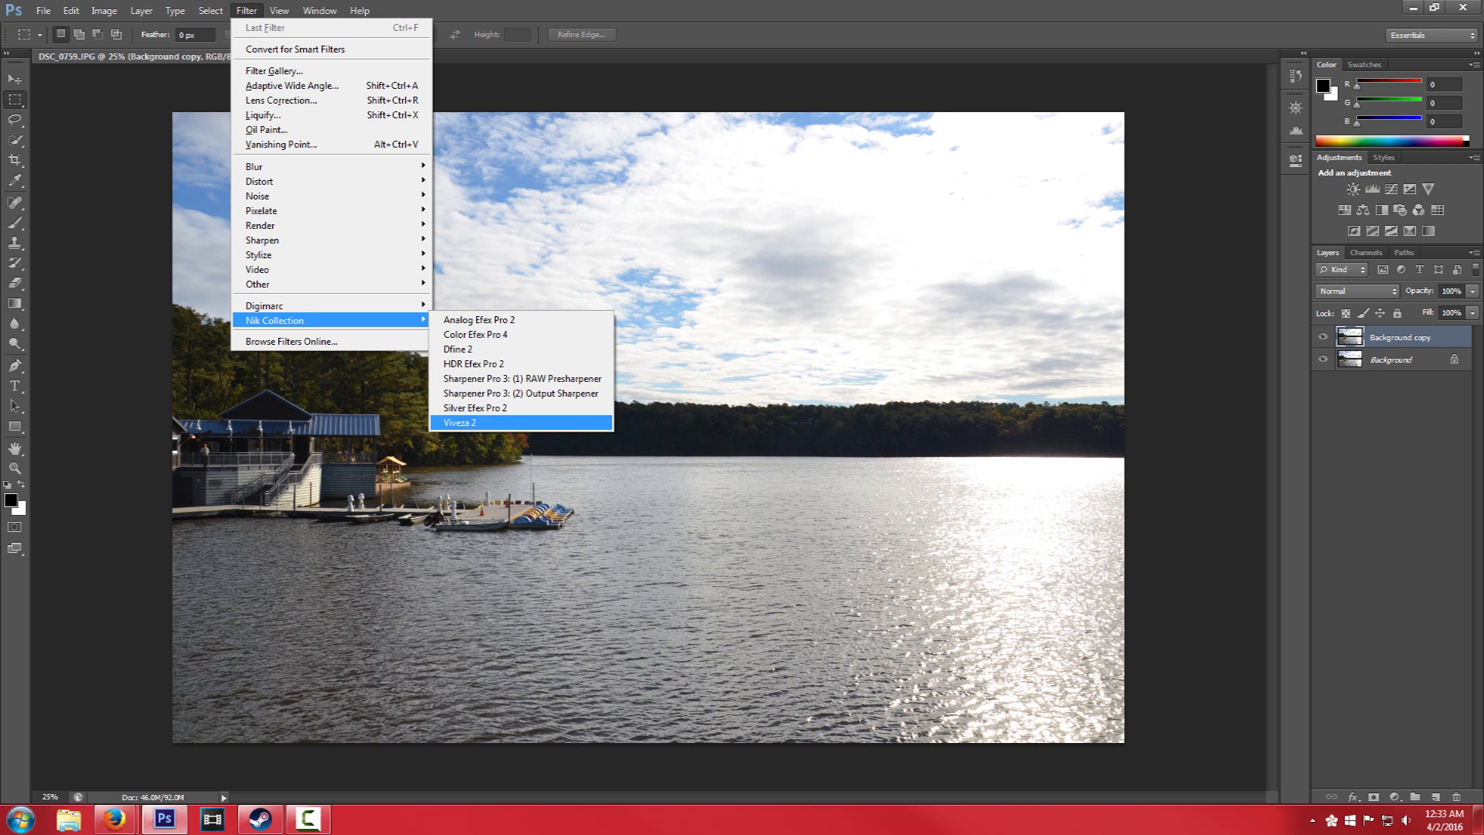
click(461, 422)
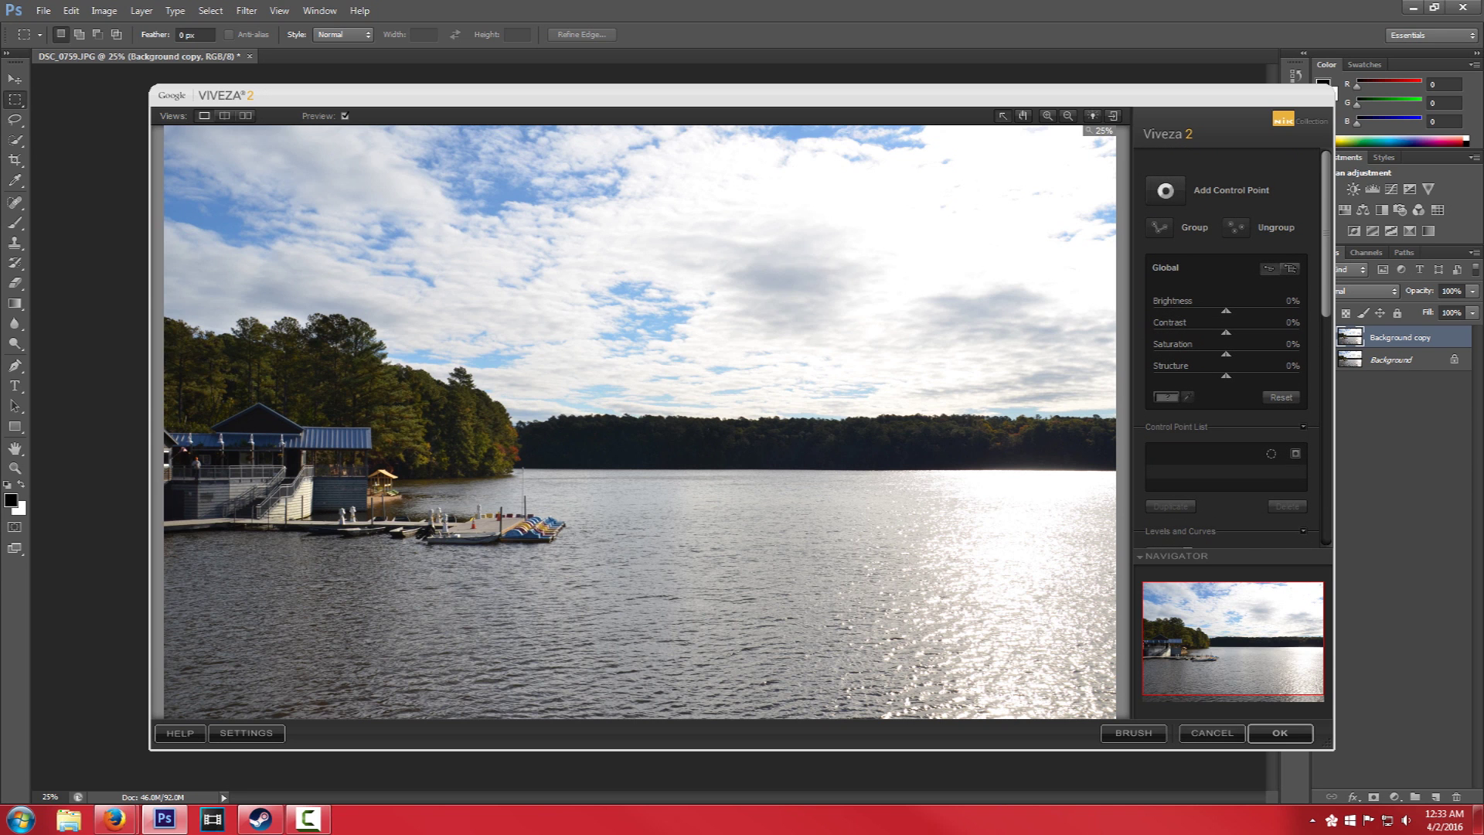
click(1212, 733)
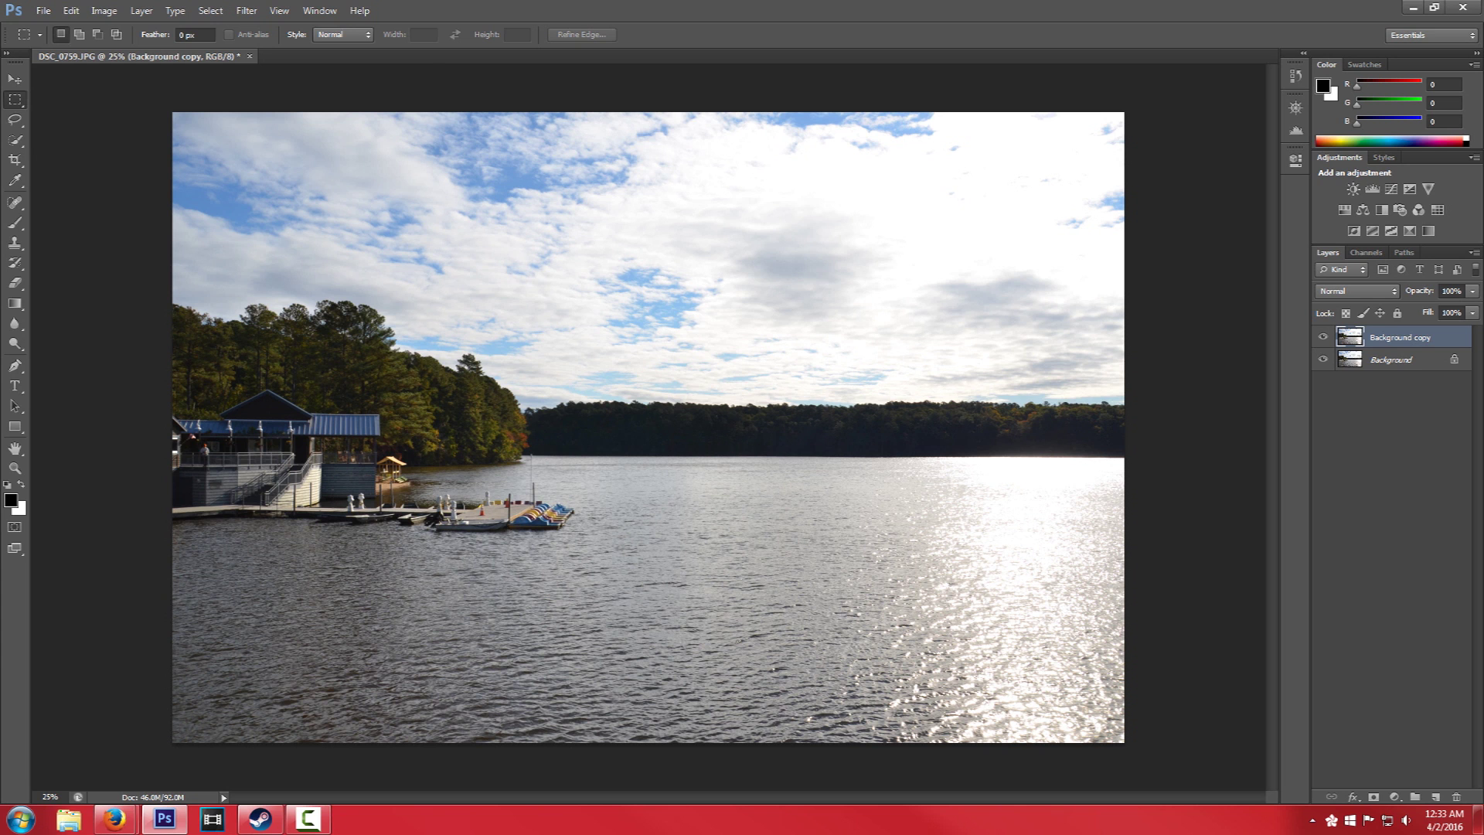
Step: Relaunch Viveza 2 from Filter > Nik Collection on the lake photo
click(247, 11)
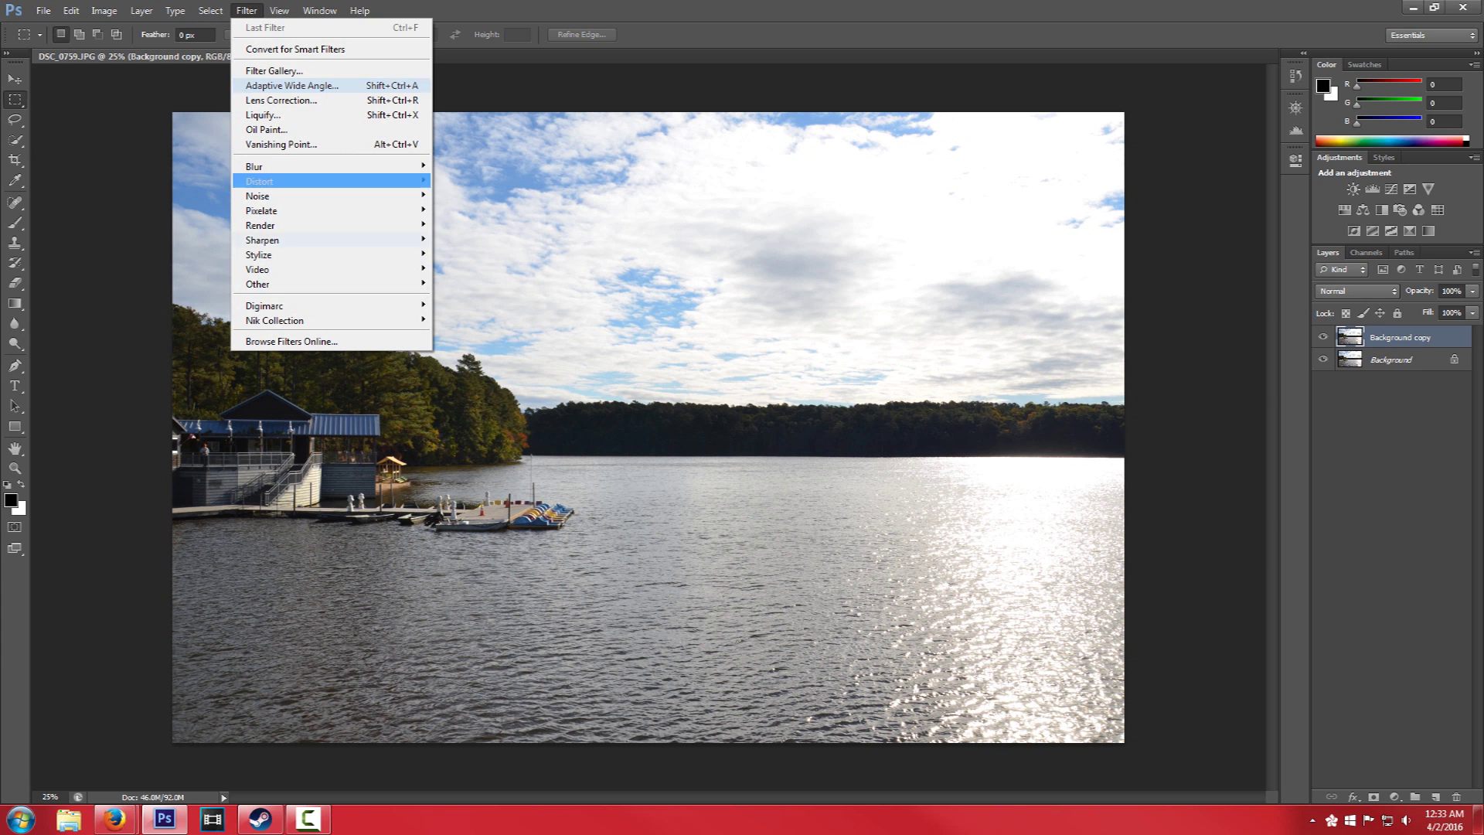
mouse_move(274, 320)
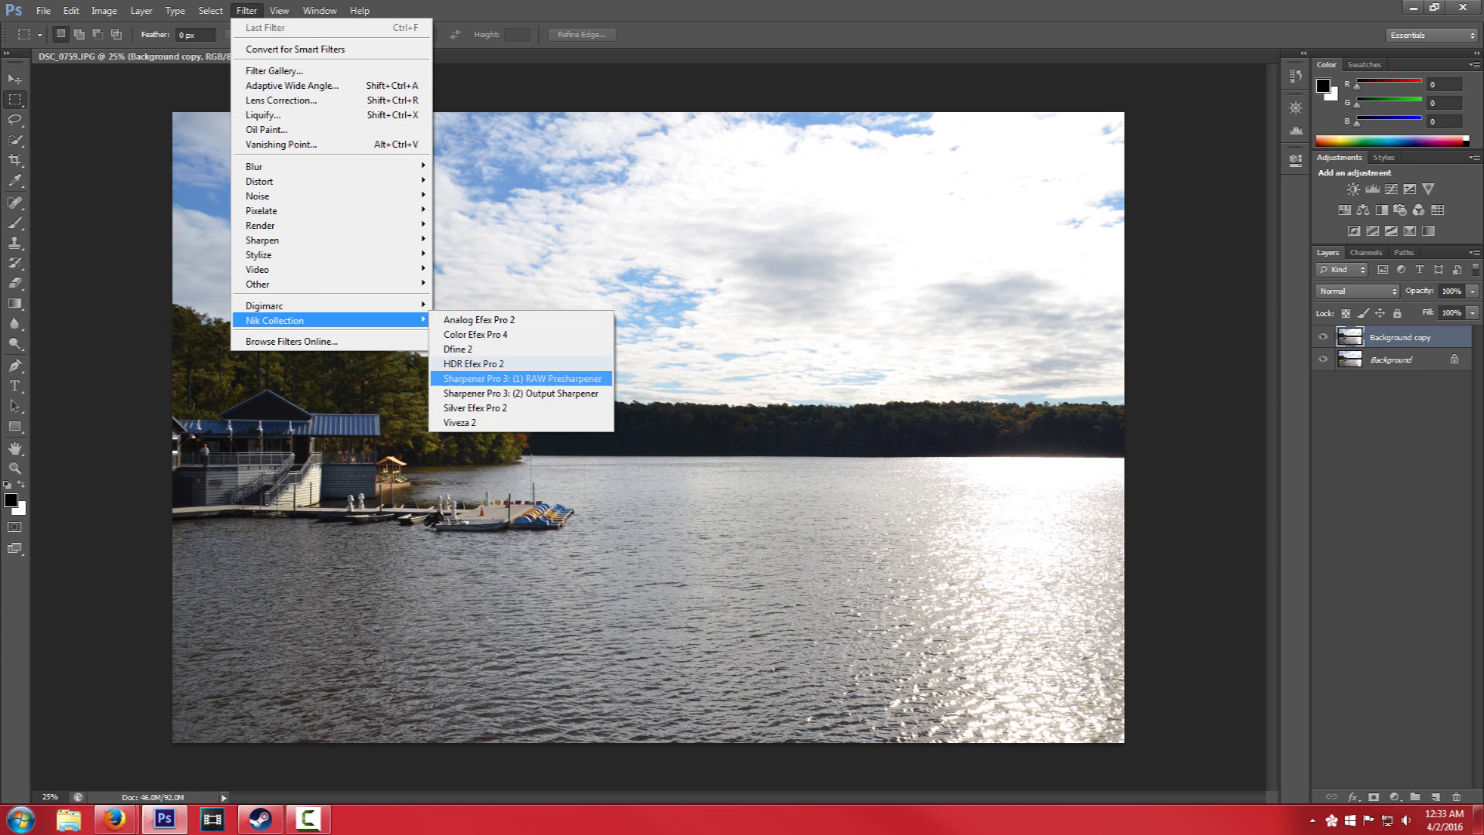
click(464, 422)
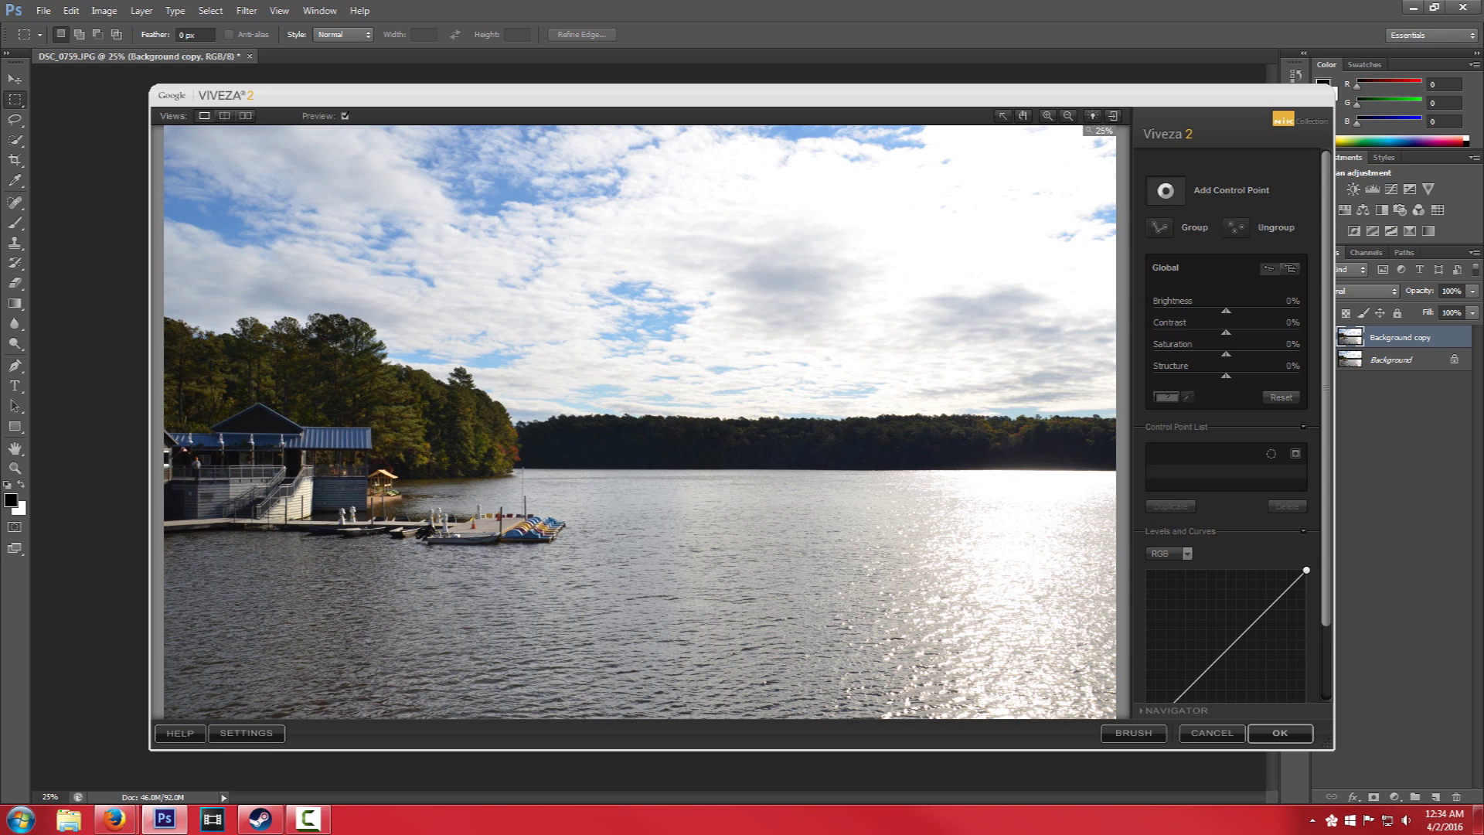
click(1166, 191)
click(879, 306)
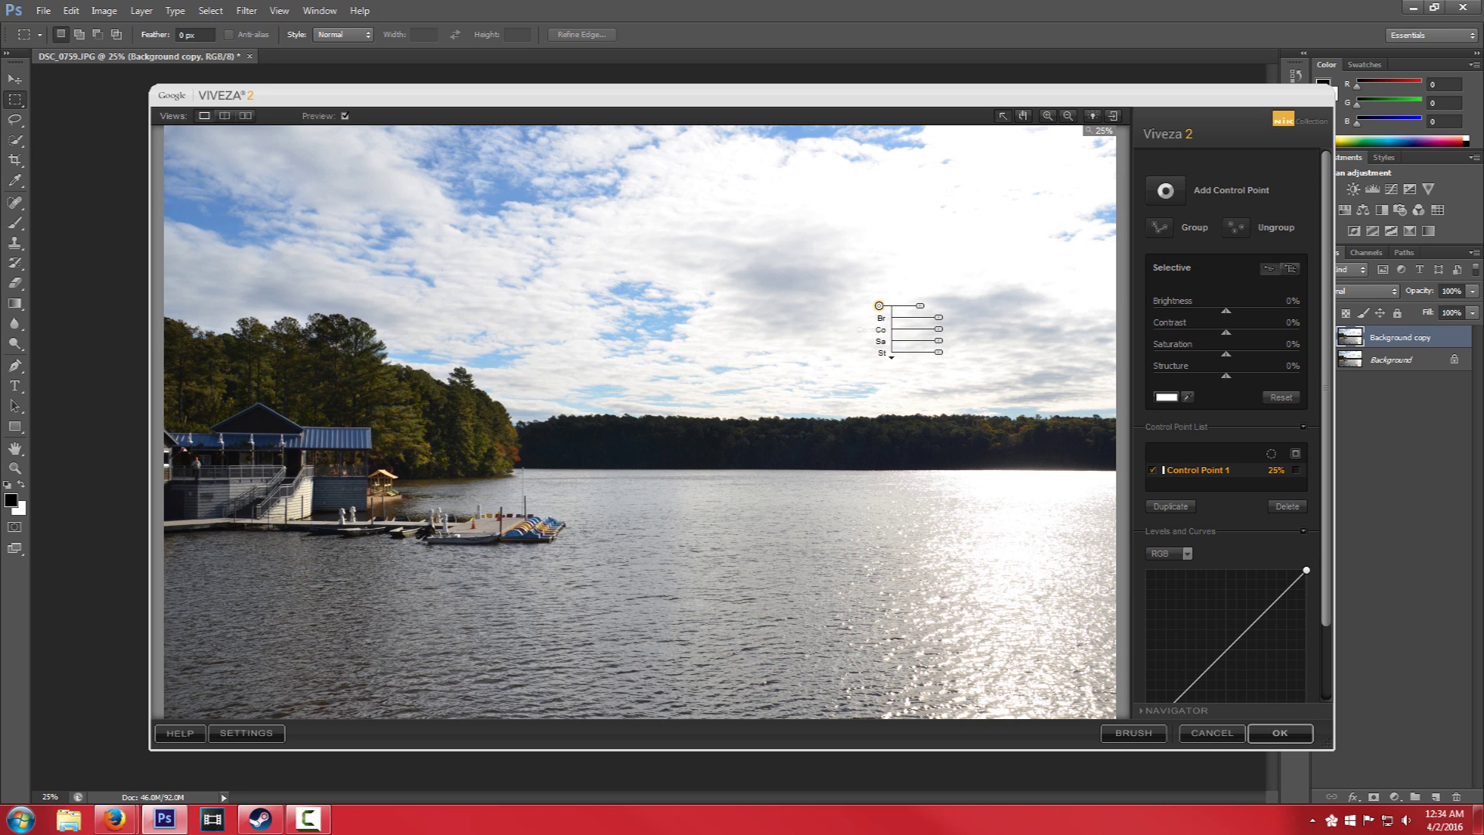
mouse_move(919, 305)
mouse_down()
mouse_move(889, 305)
mouse_move(910, 306)
mouse_up()
mouse_move(938, 317)
mouse_down()
mouse_move(902, 317)
mouse_move(955, 317)
mouse_move(926, 317)
mouse_up()
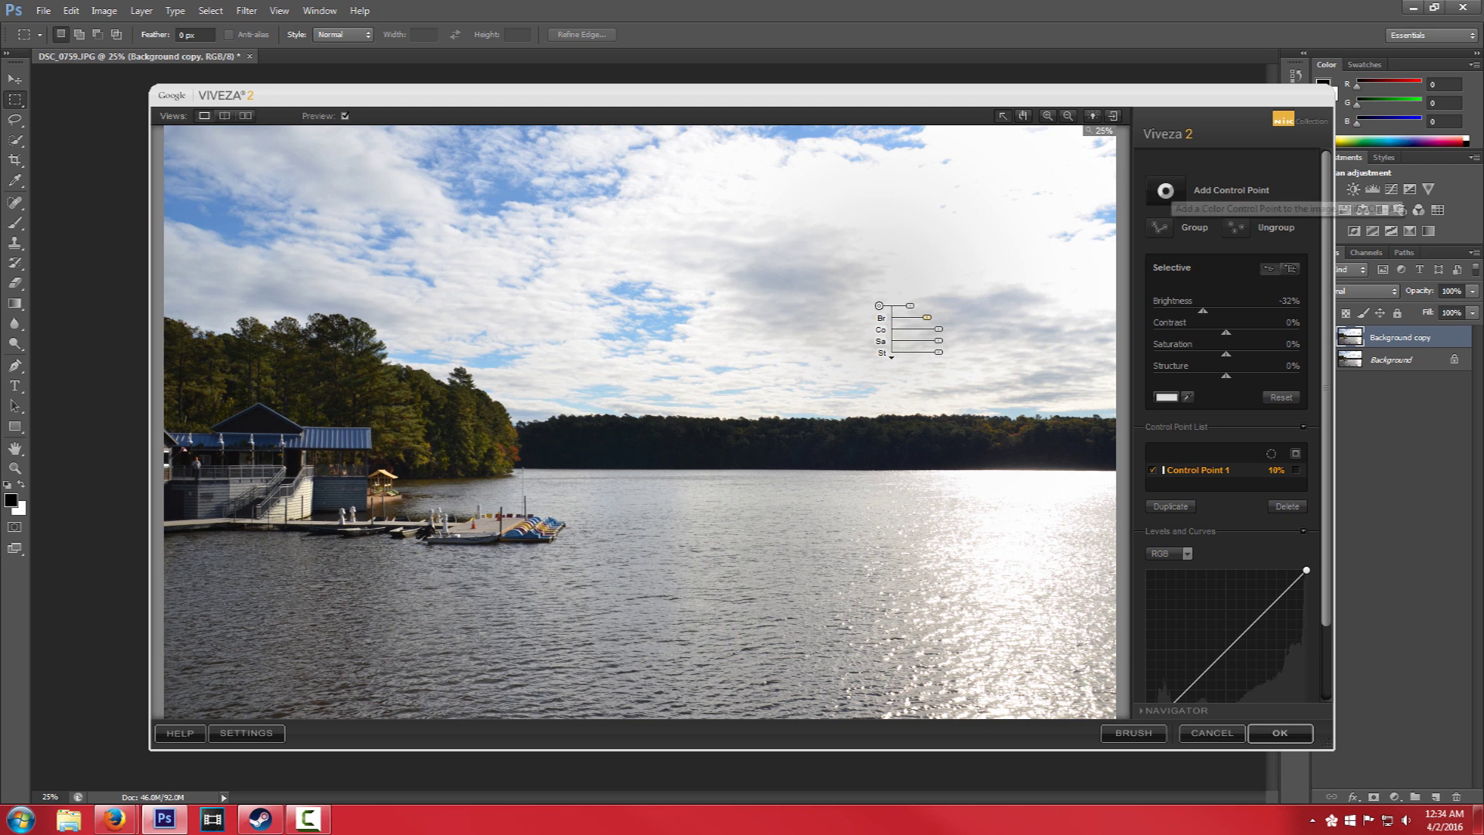
click(1166, 190)
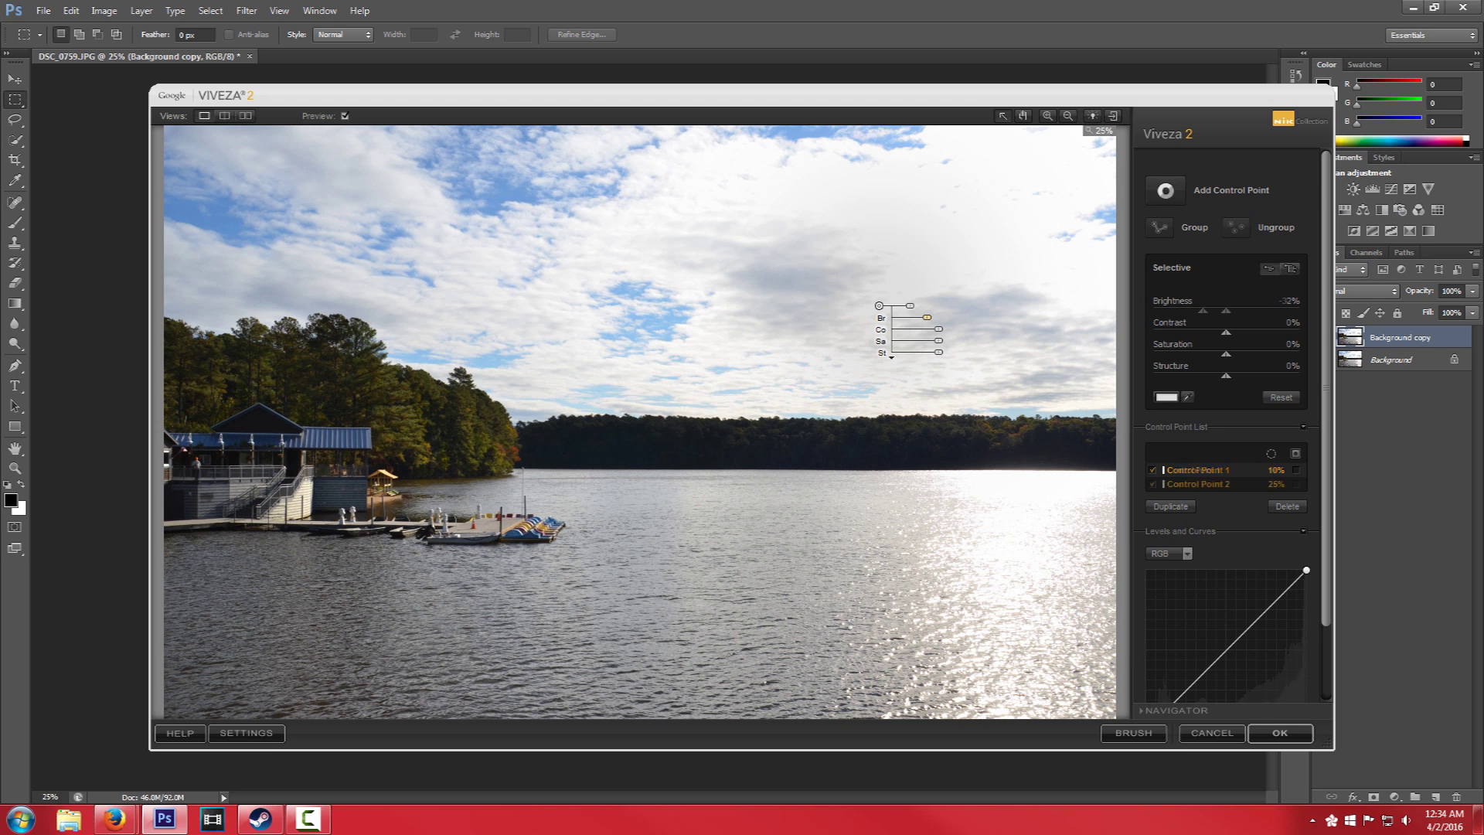
click(816, 308)
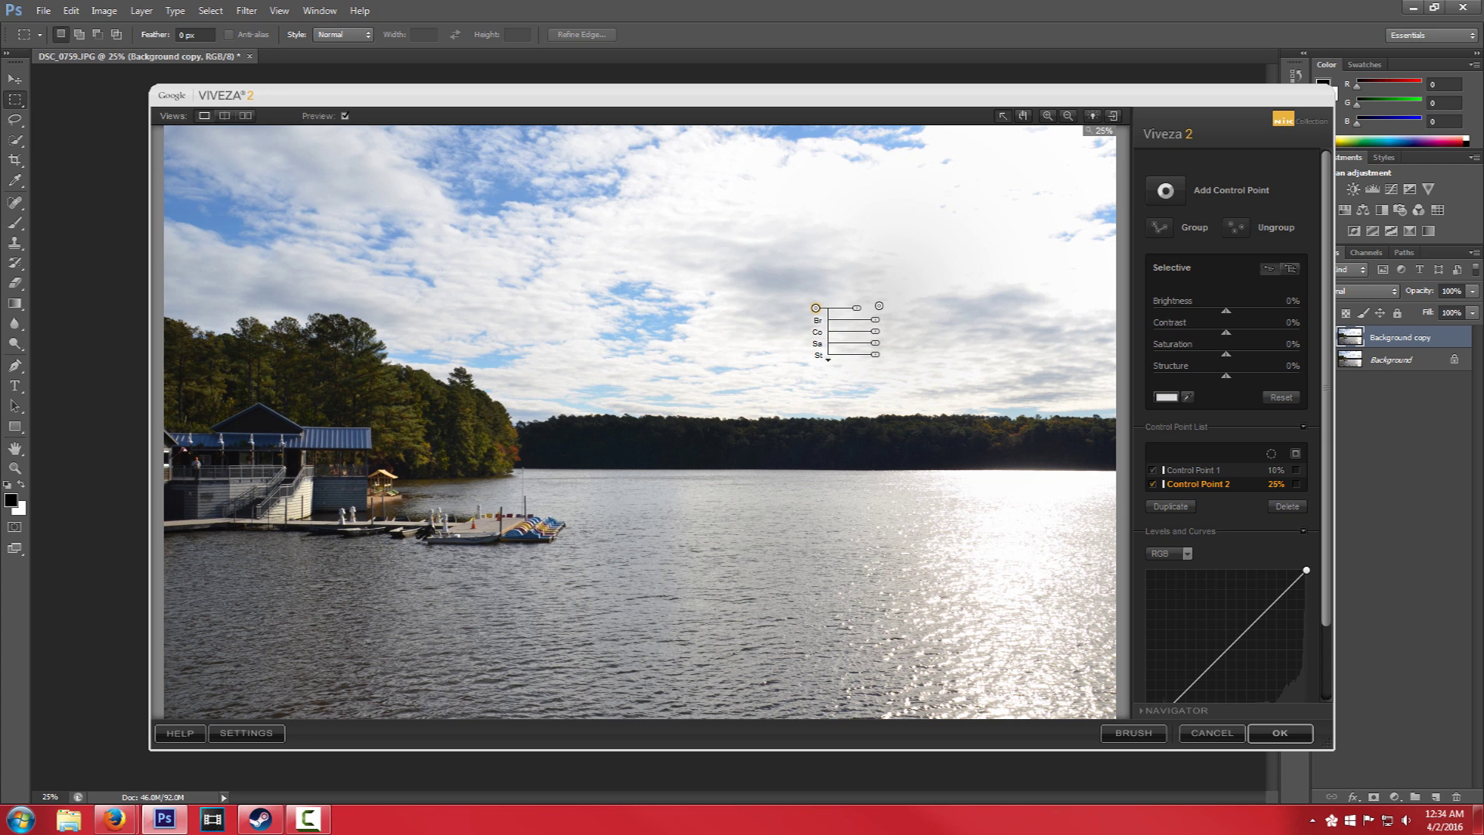
click(879, 305)
key(Delete)
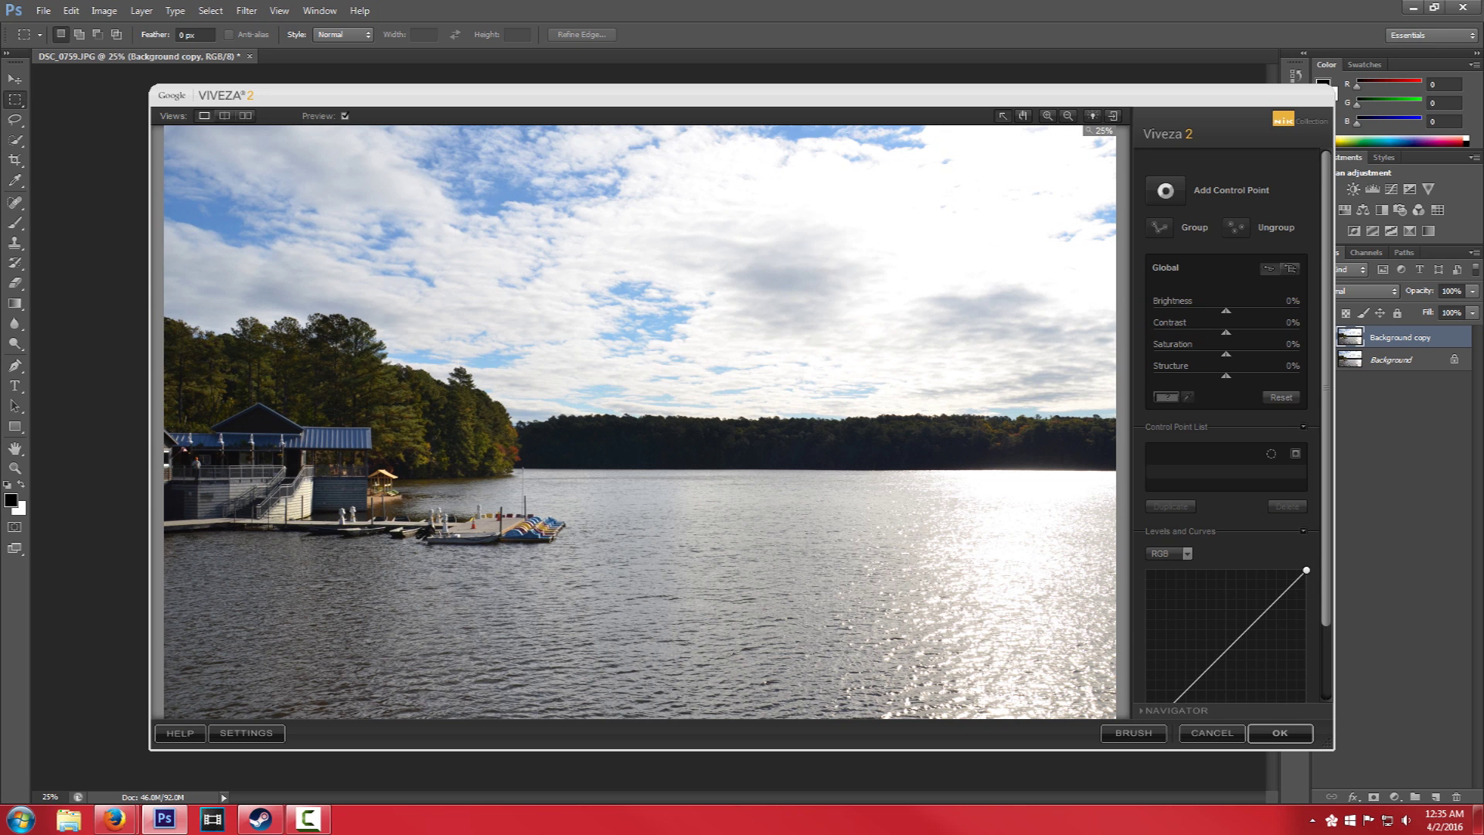
scroll(1229, 425, down, 1)
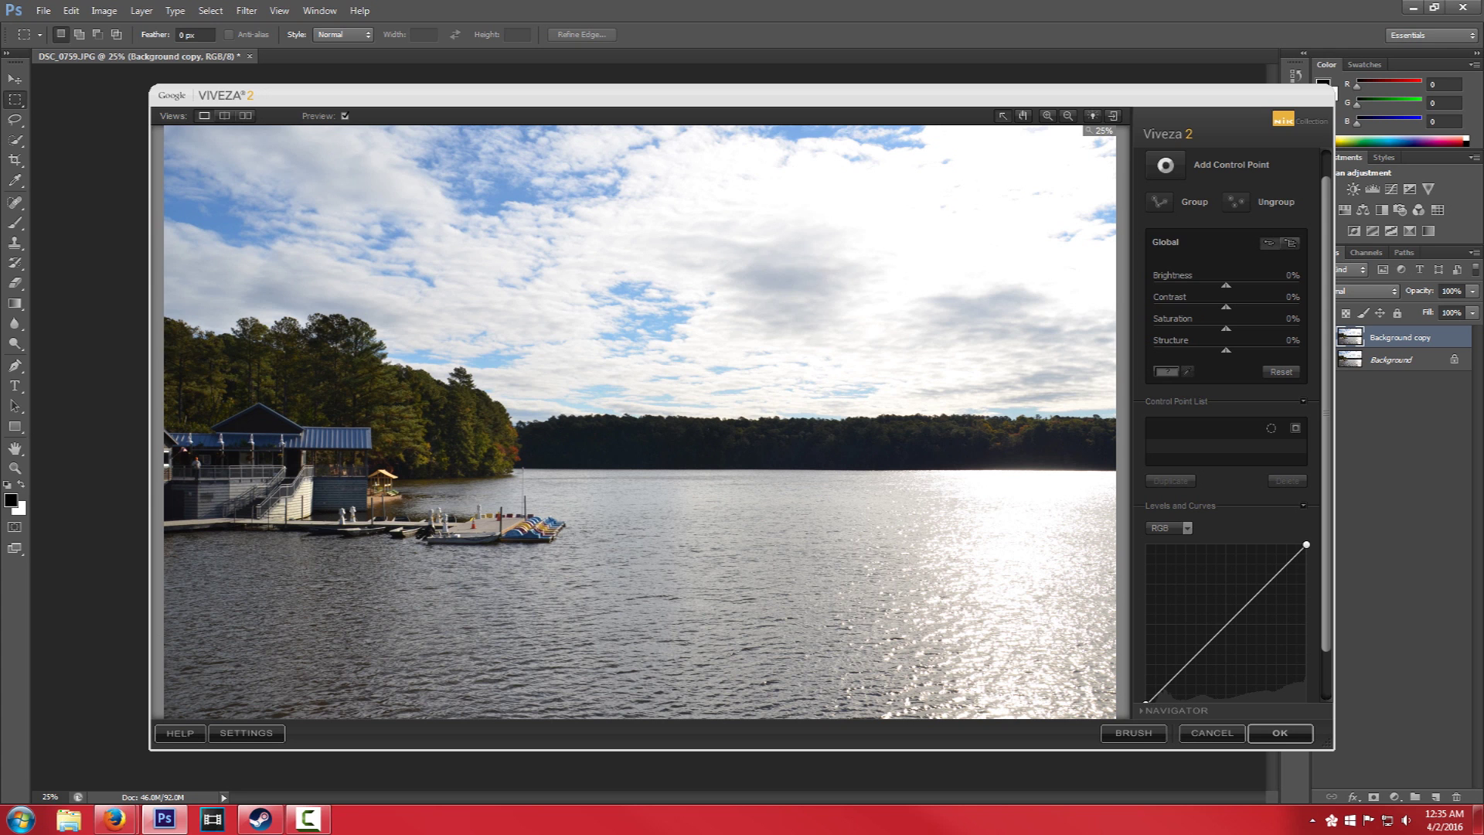
Step: Set the Global sliders to Brightness -21%, Saturation 70% and Structure 26%
mouse_move(1226, 285)
mouse_down()
mouse_move(1210, 286)
mouse_move(1225, 307)
mouse_up()
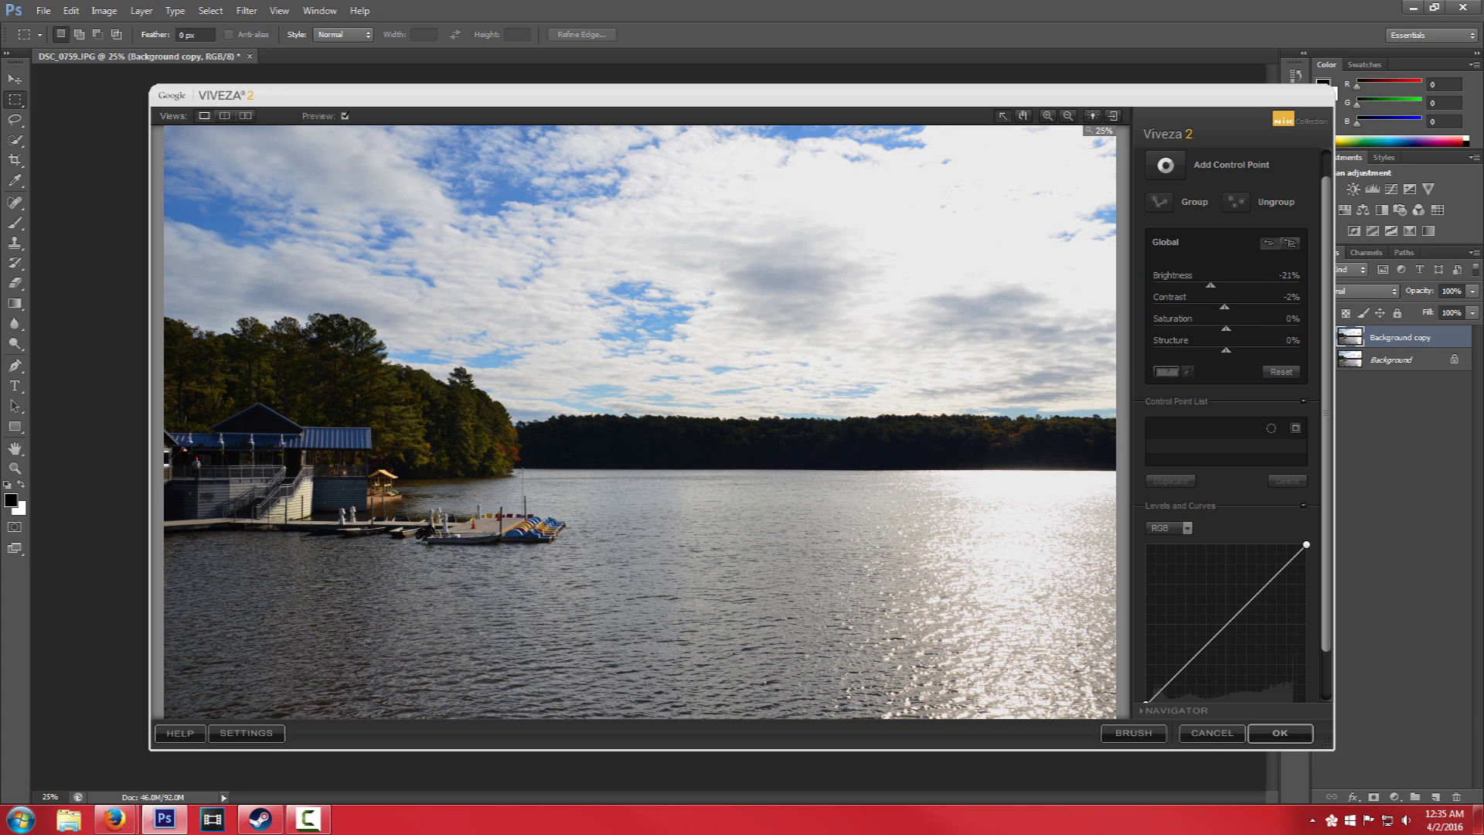
drag(1227, 328, 1298, 328)
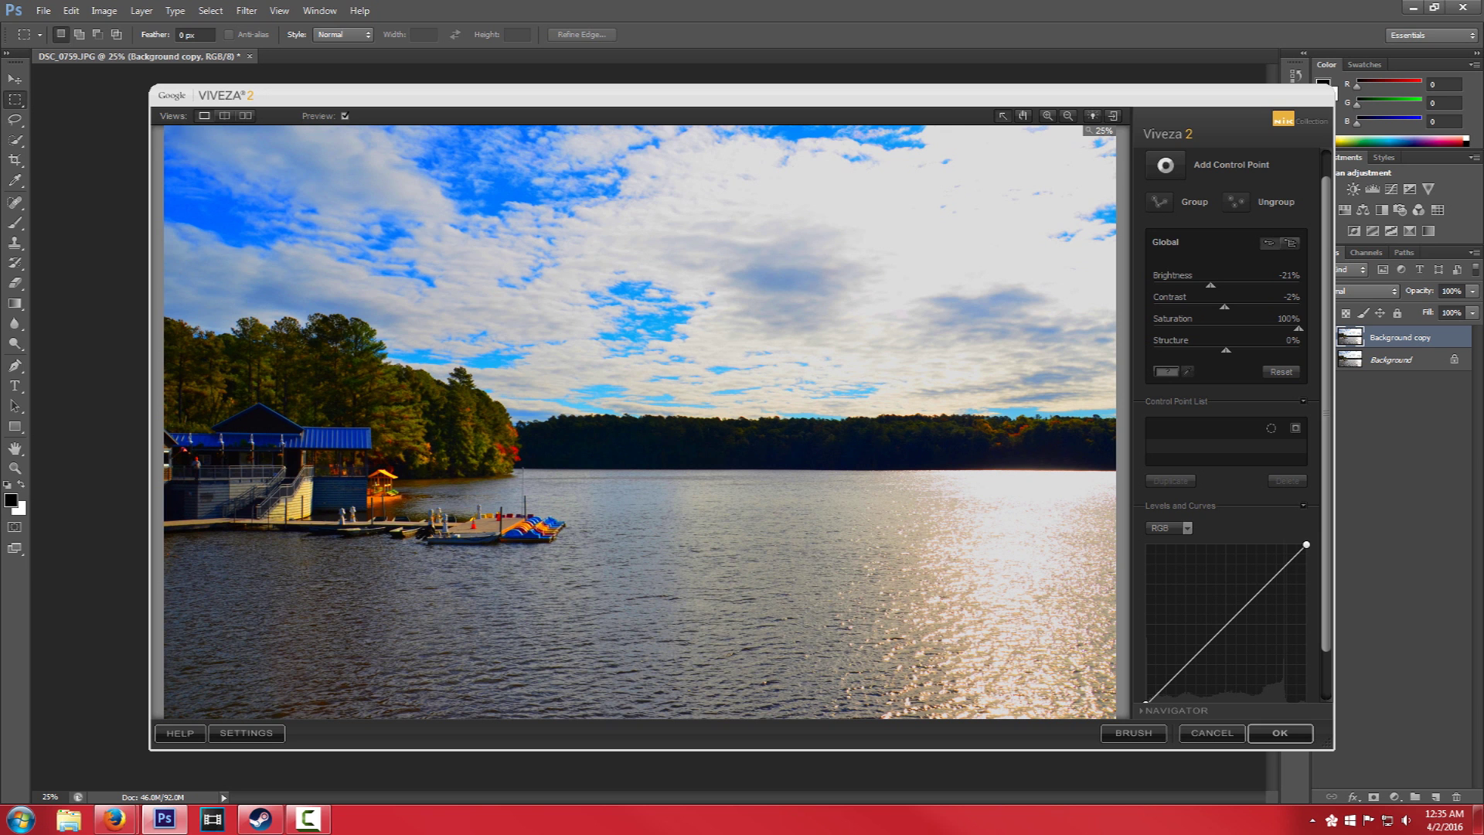
drag(1298, 328, 1300, 329)
drag(1299, 329, 1267, 329)
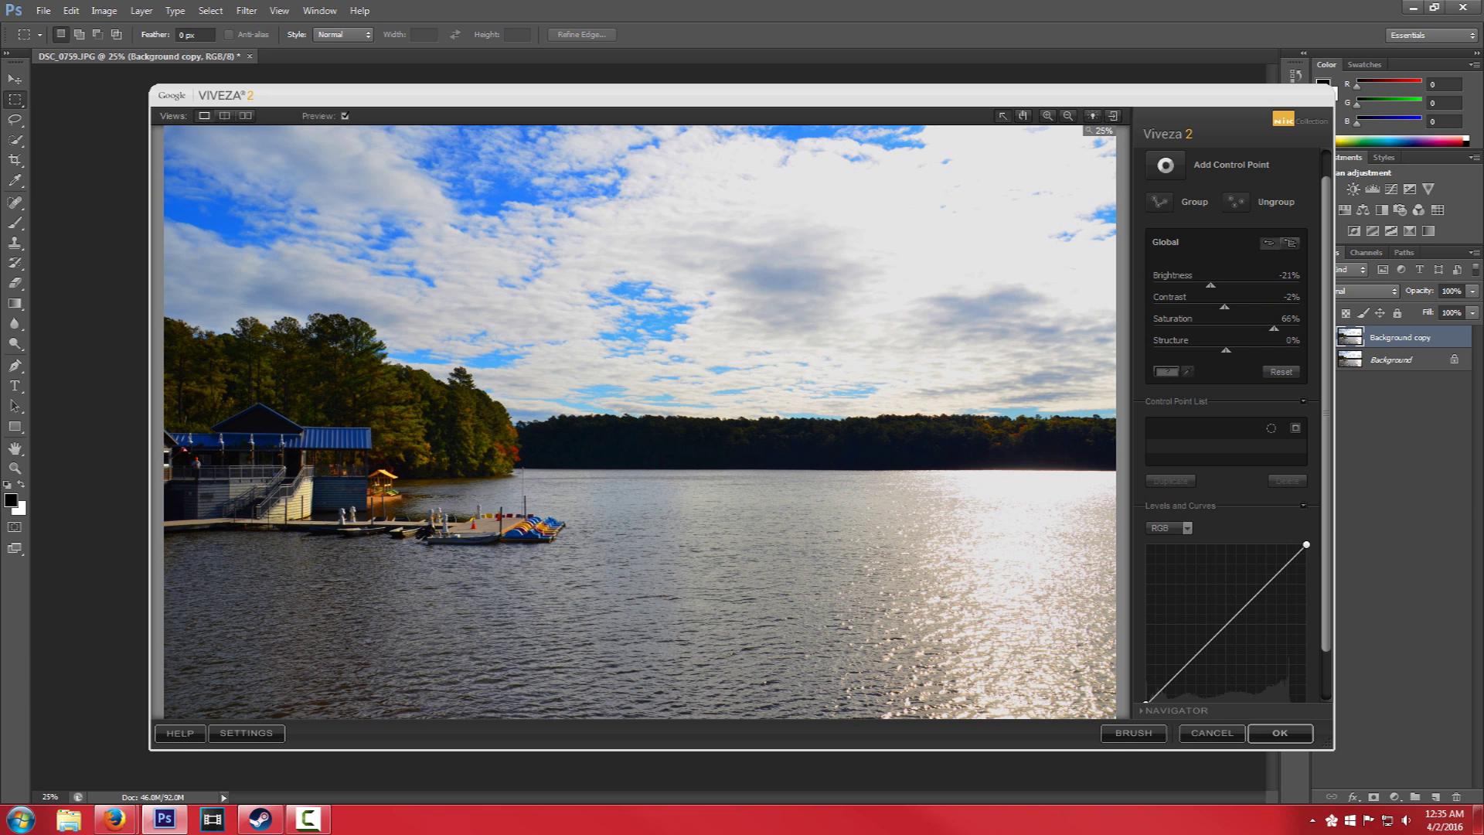
drag(1274, 328, 1277, 328)
drag(1226, 351, 1246, 350)
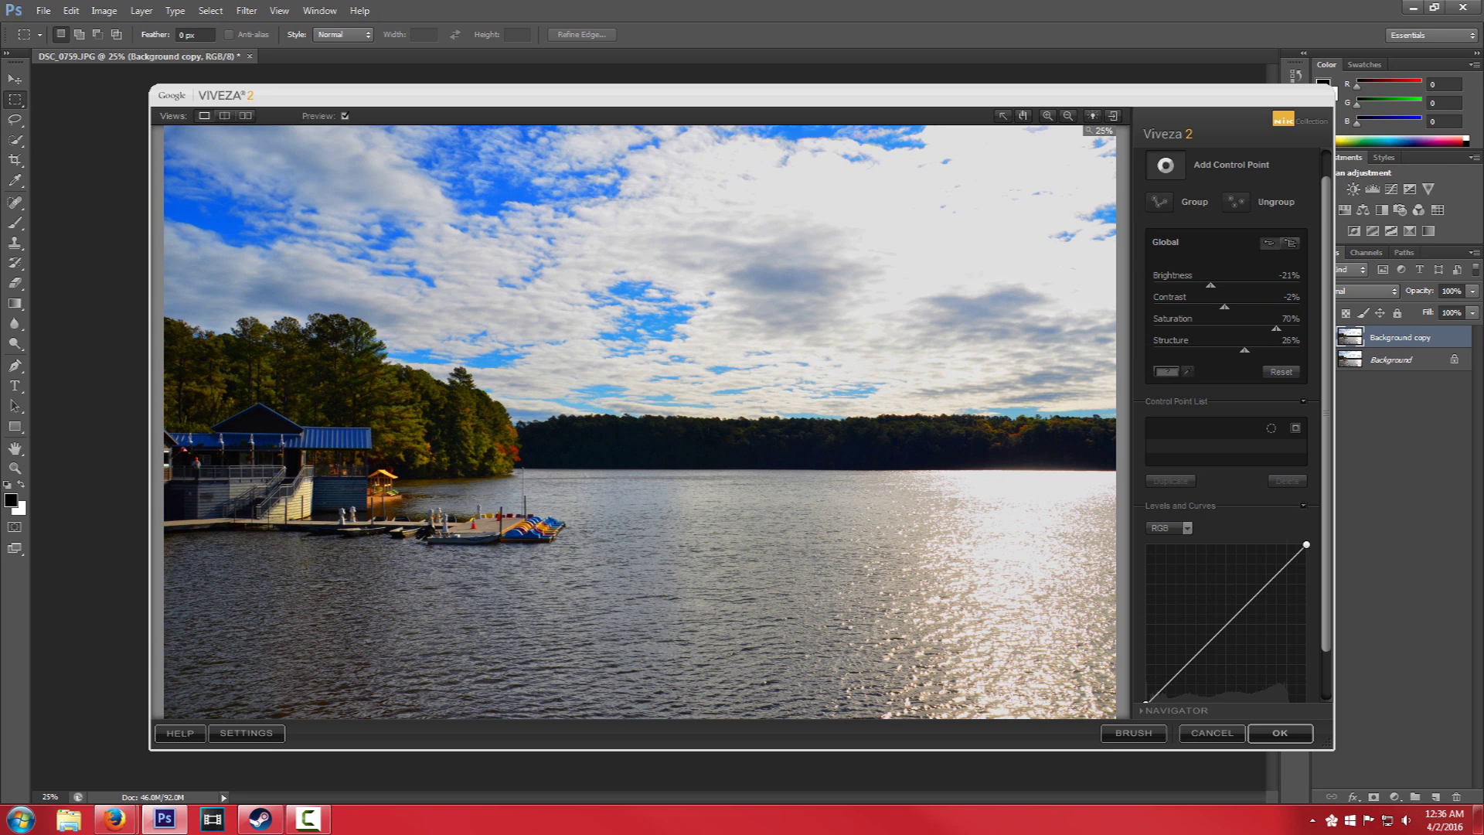
Step: Add an upper-right sky control point: Brightness 5%, Contrast -32%, Saturation 66%, Structure 35%
click(987, 231)
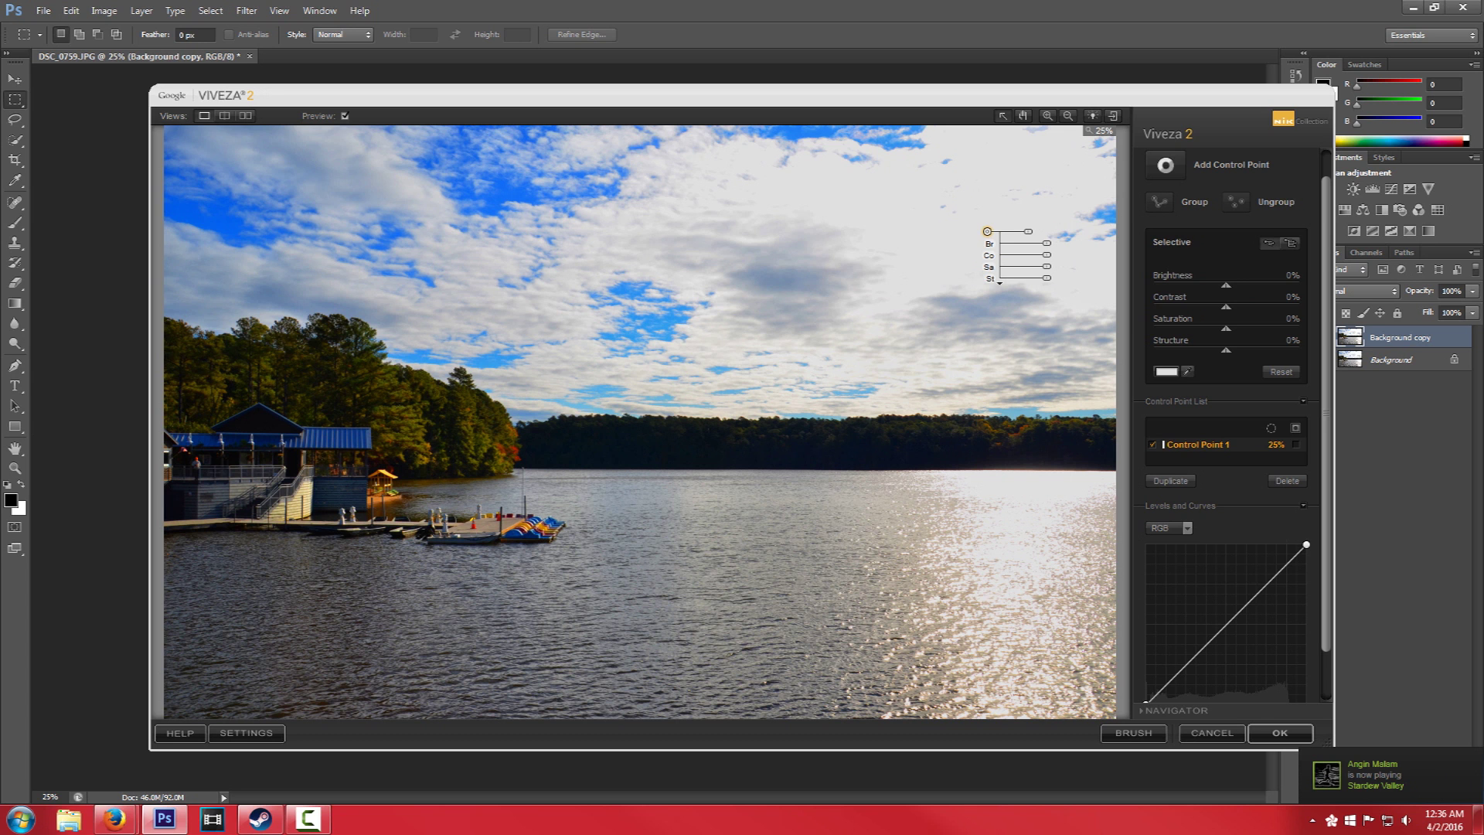
mouse_move(1047, 243)
mouse_down()
mouse_move(1025, 243)
mouse_move(1069, 254)
mouse_move(1039, 254)
mouse_up()
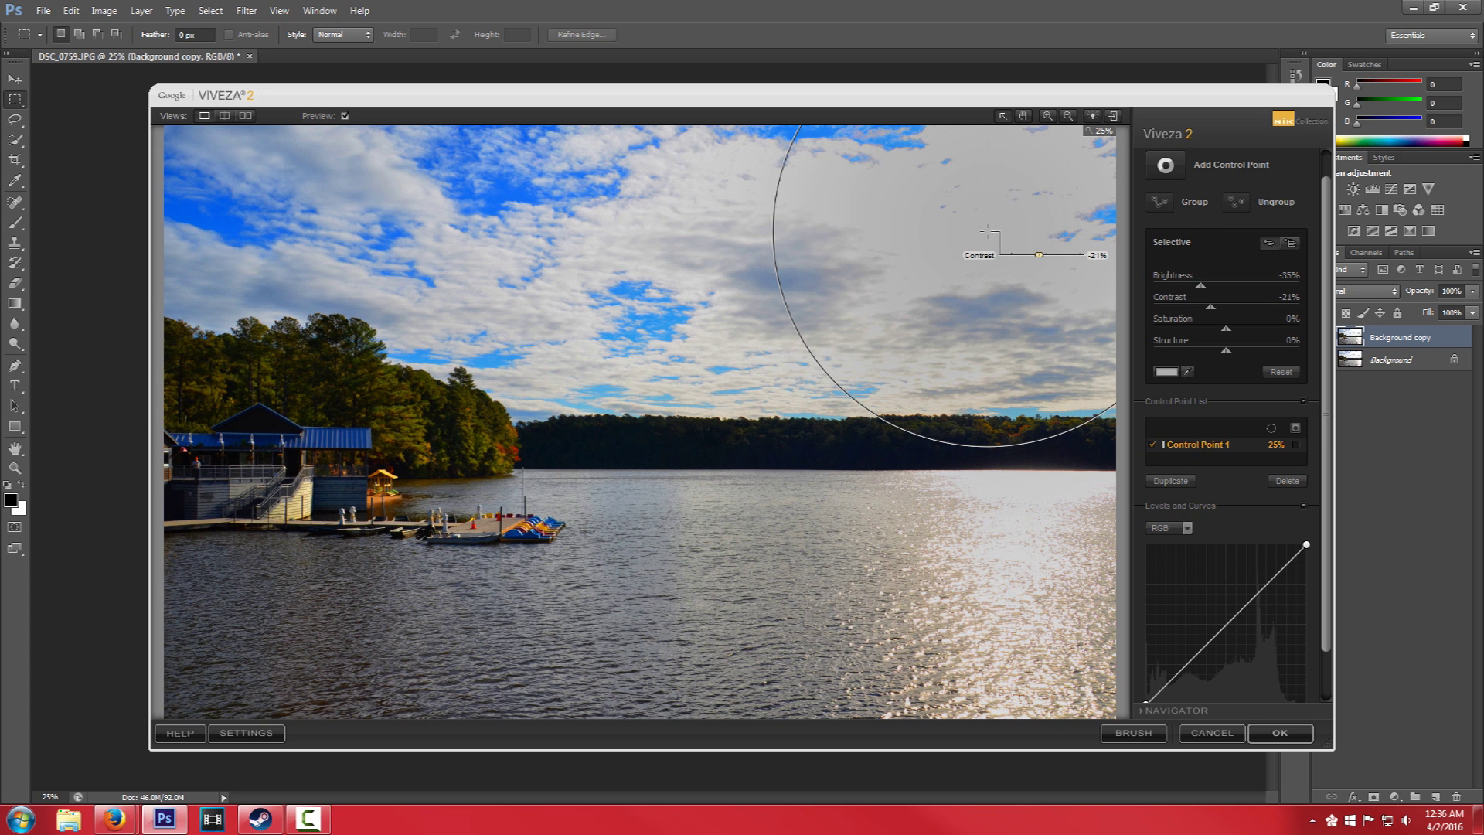
mouse_move(1035, 243)
mouse_down()
mouse_move(1022, 243)
mouse_move(1048, 243)
mouse_move(1031, 254)
mouse_move(1057, 266)
mouse_move(1037, 266)
mouse_move(1074, 265)
mouse_move(1058, 278)
mouse_up()
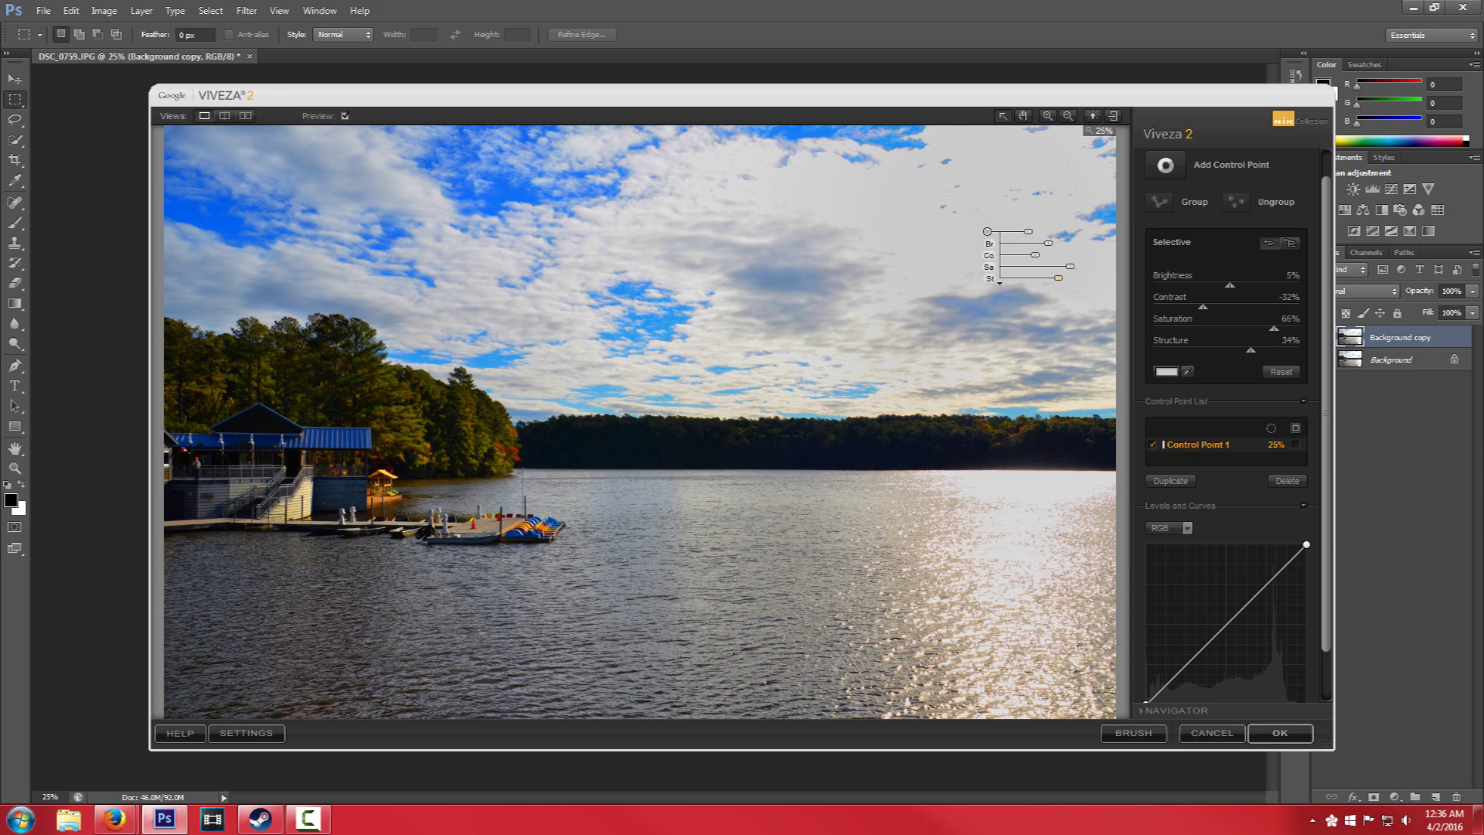
drag(1058, 278, 1018, 231)
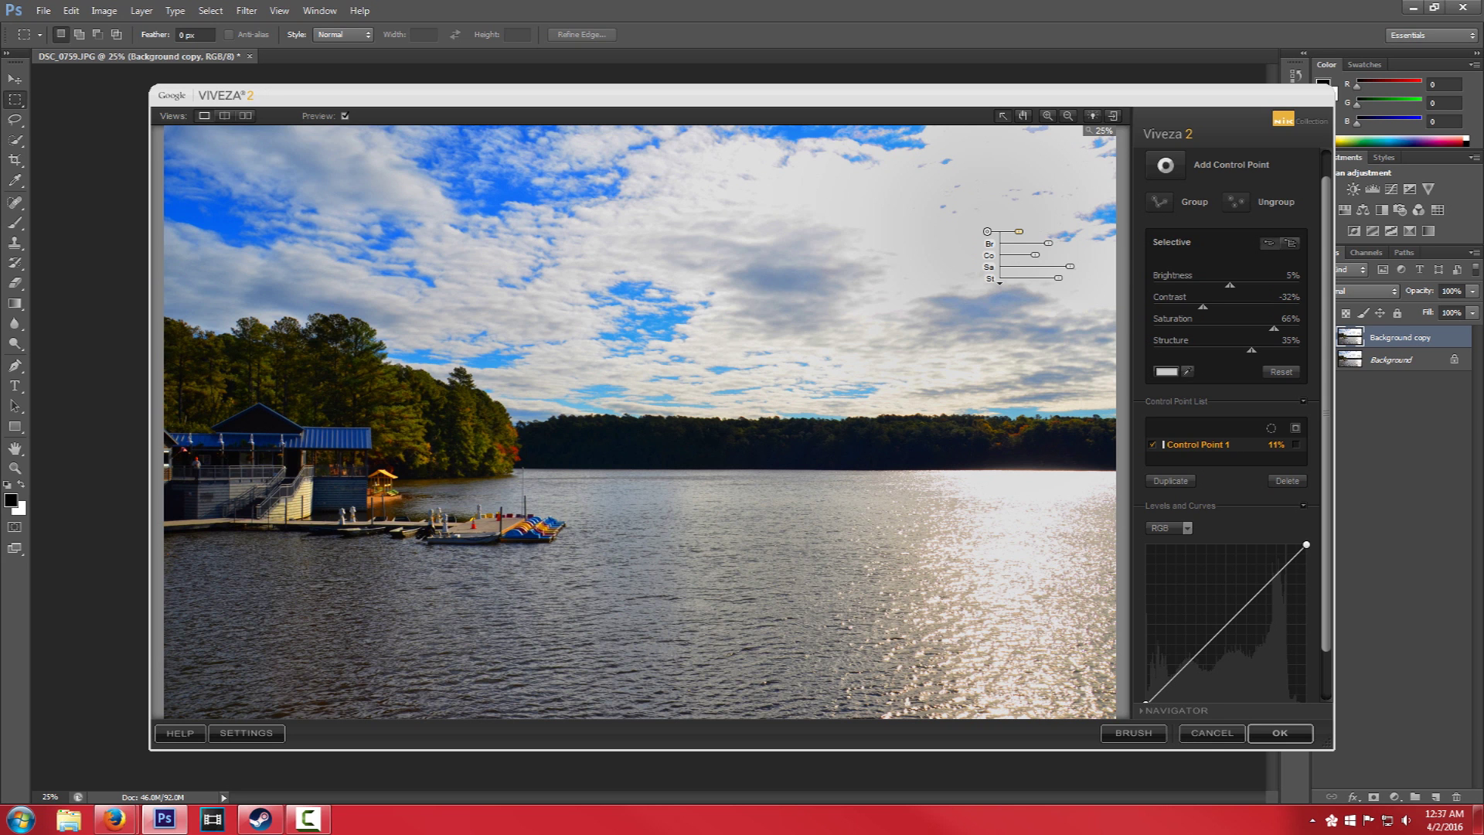
click(1005, 325)
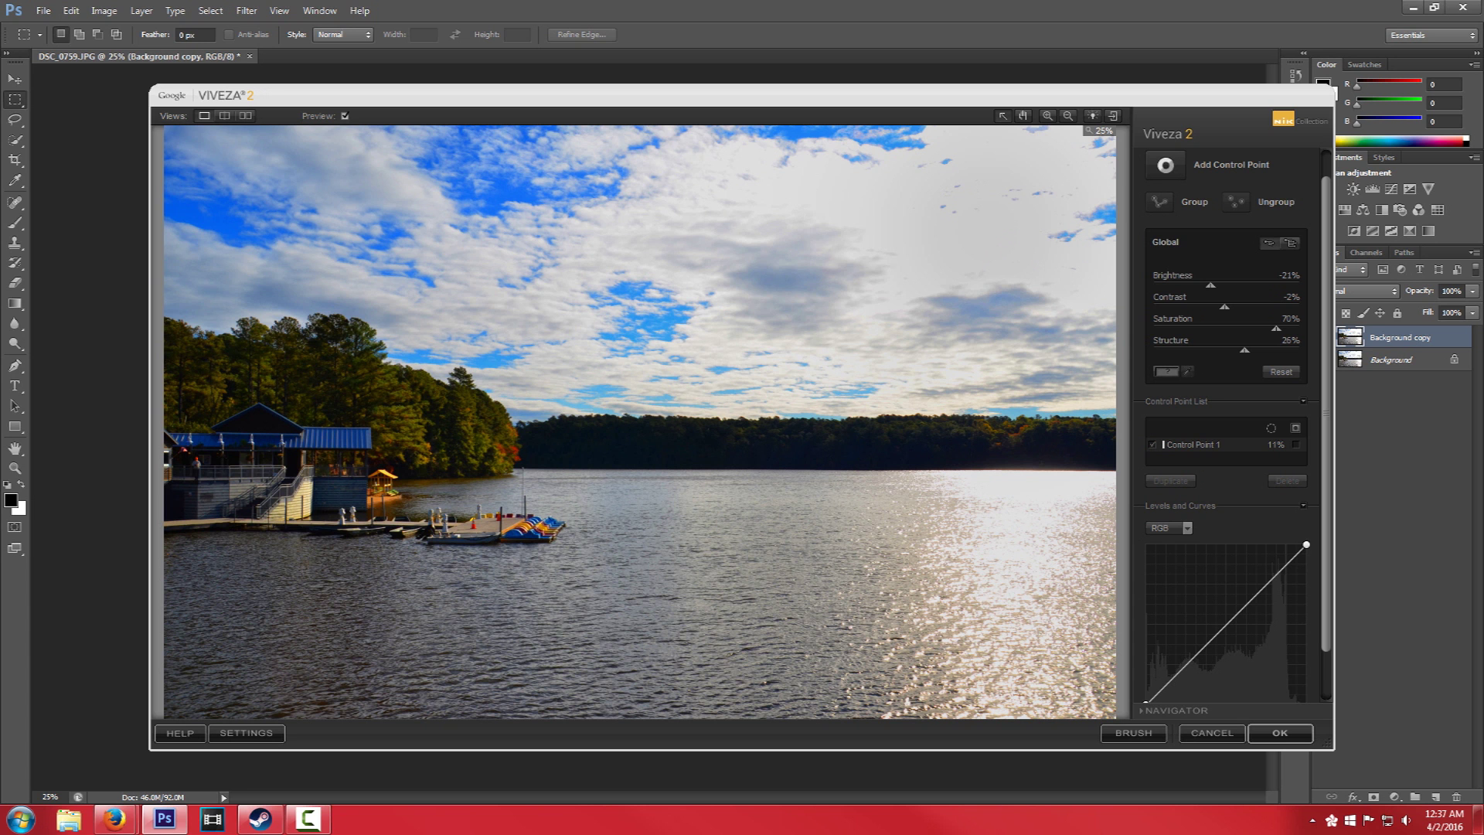
Step: Lower the global Saturation to 41% and Structure to 11%
drag(1276, 328, 1233, 351)
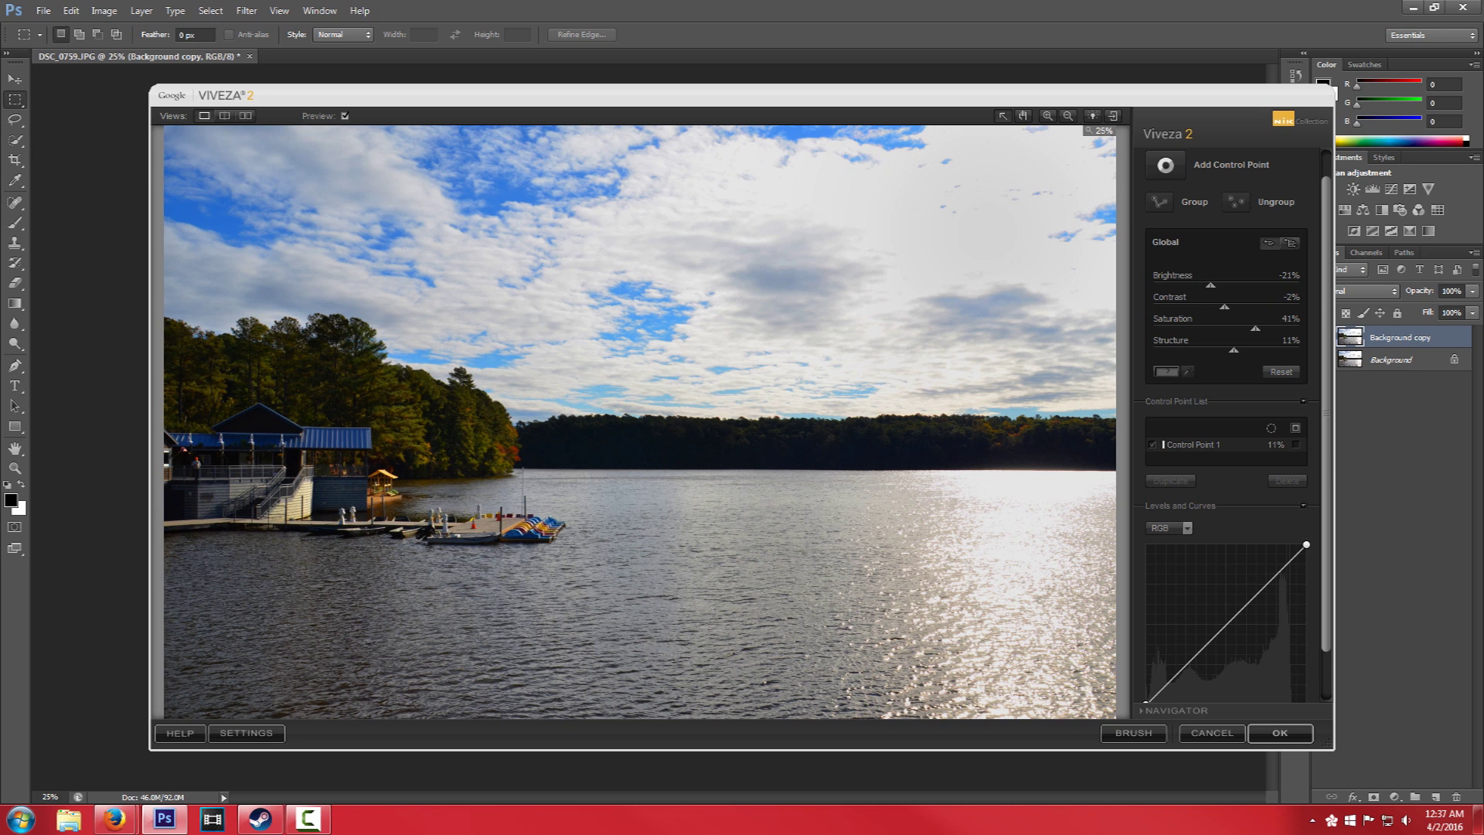
scroll(1226, 418, down, 2)
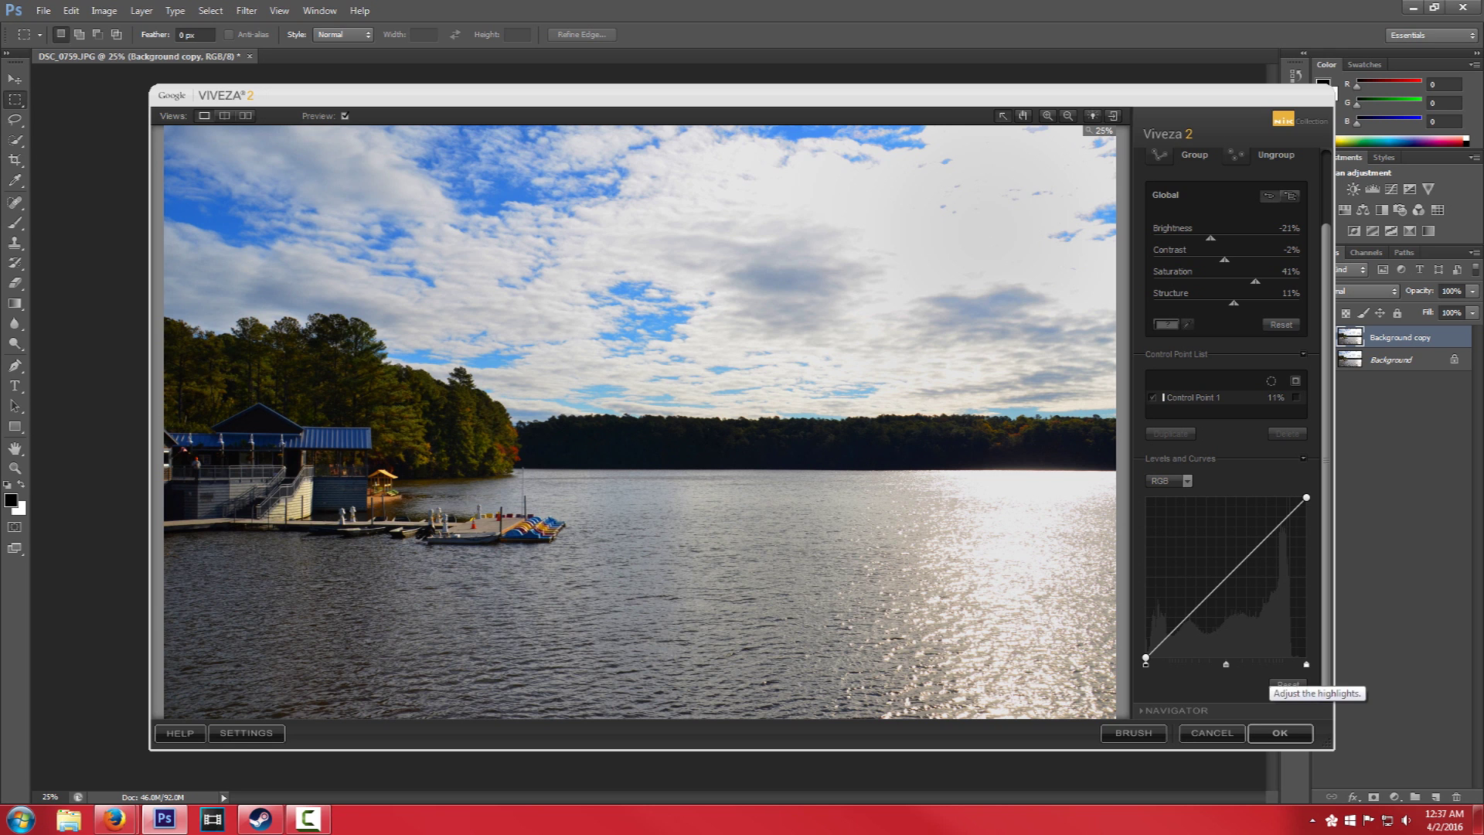
Step: Switch Levels and Curves to the Red channel and lift its mid-tones for warmth
click(1167, 480)
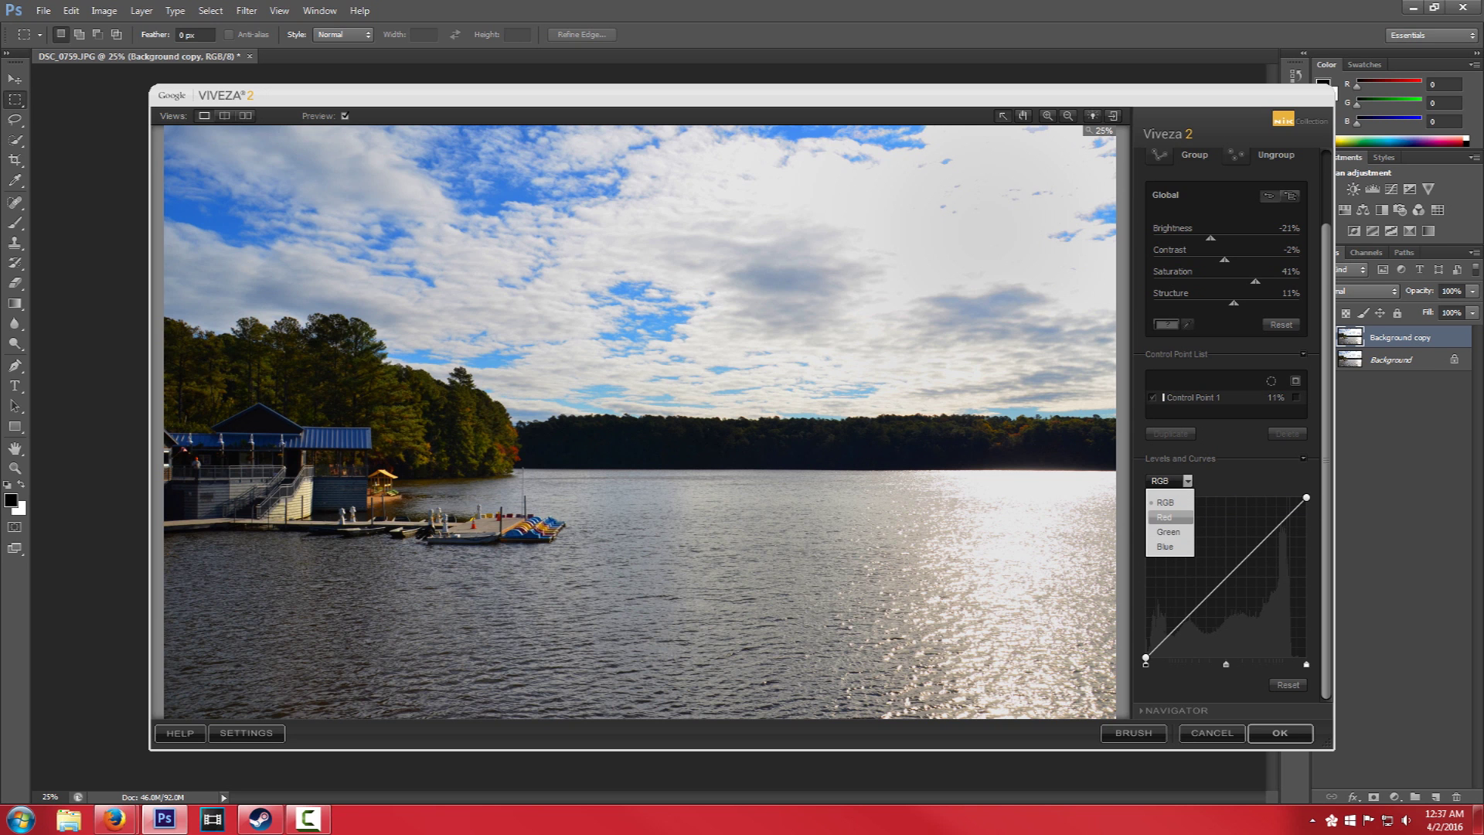
click(1164, 517)
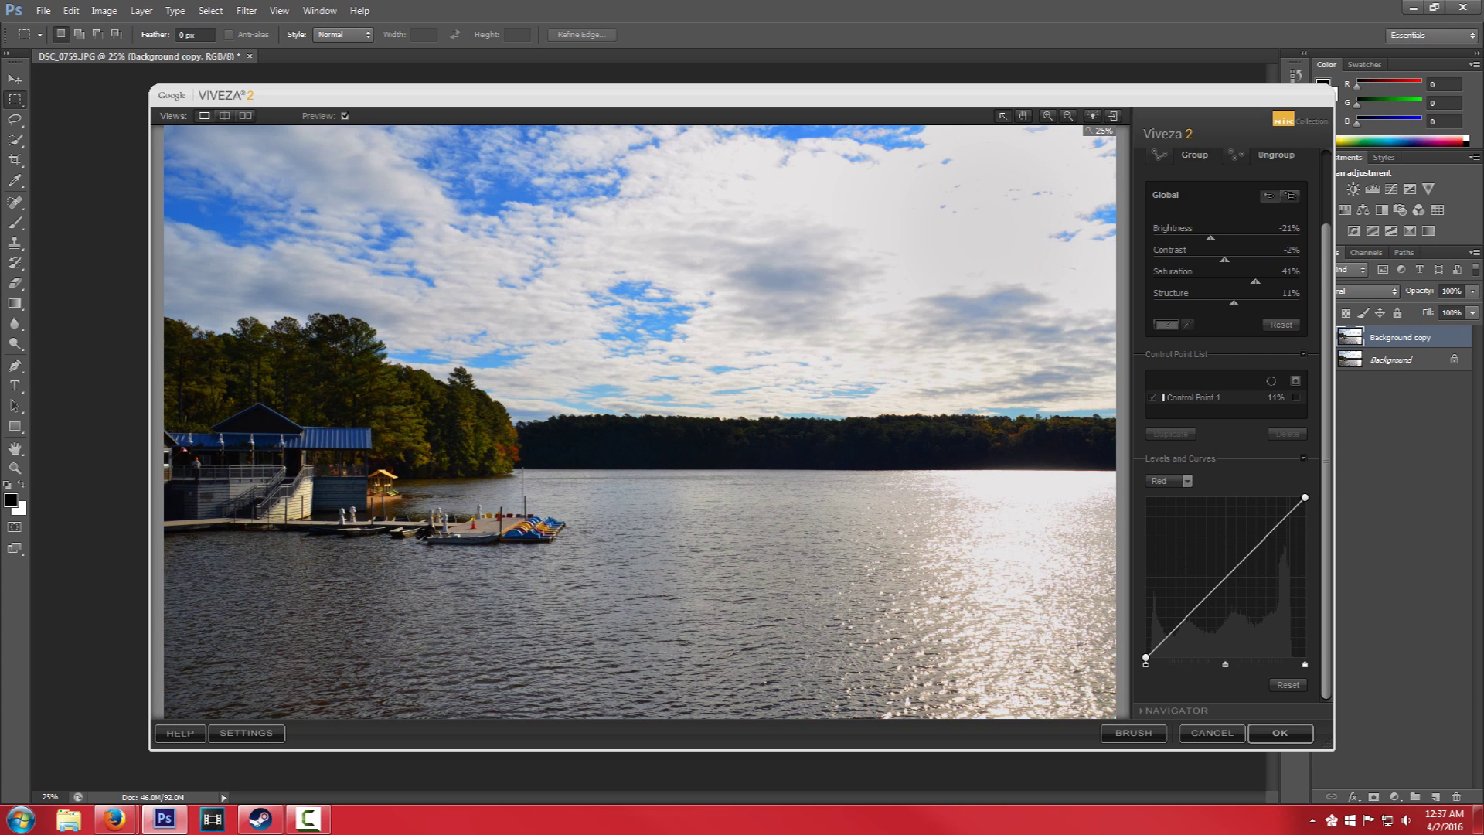
mouse_move(1205, 598)
mouse_down()
mouse_move(1215, 537)
mouse_move(1227, 579)
mouse_up()
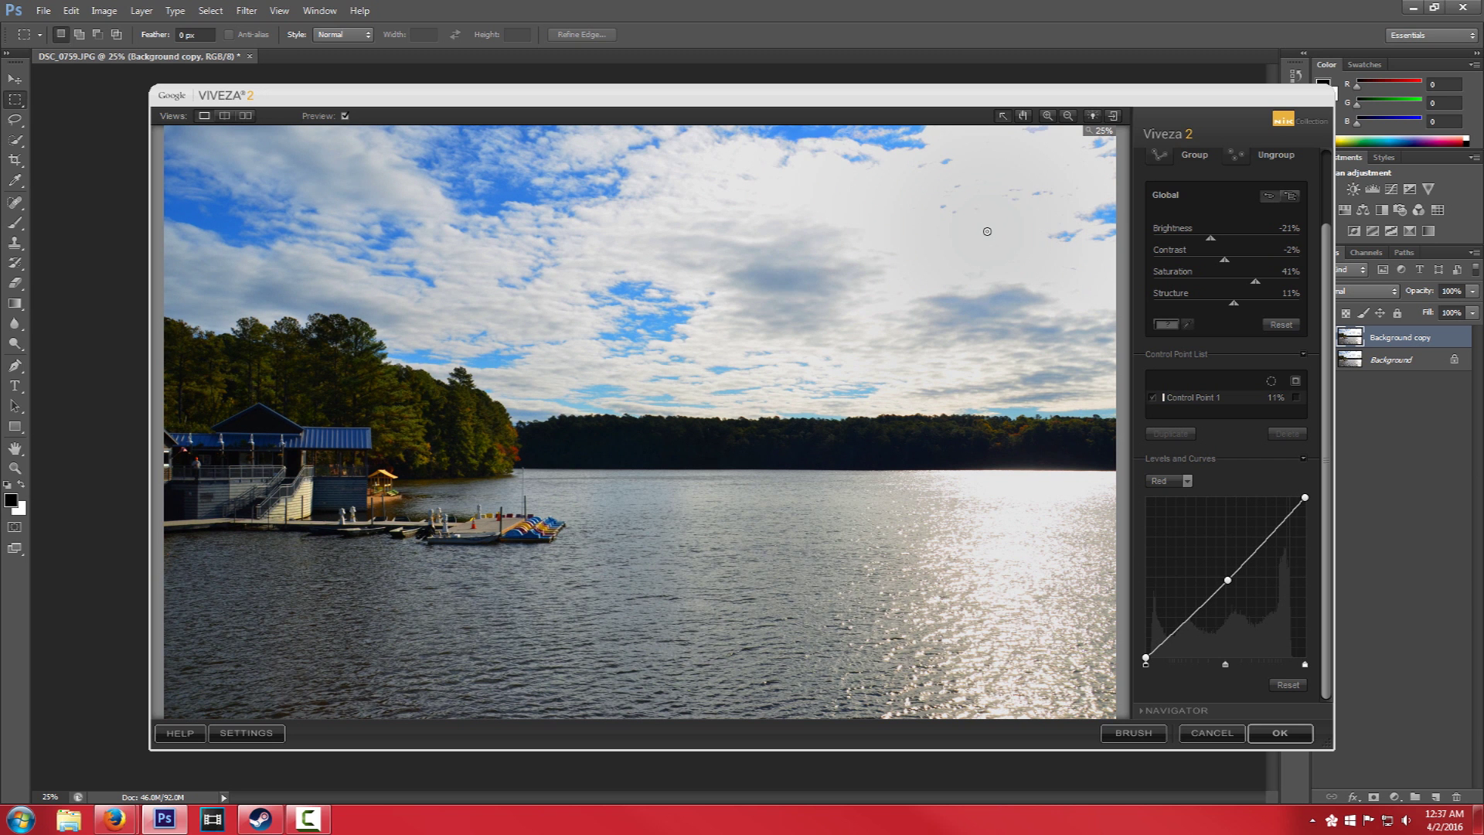
click(1167, 481)
Step: Switch the curve to the Blue channel and tune its midtone and highlight sliders
click(1165, 546)
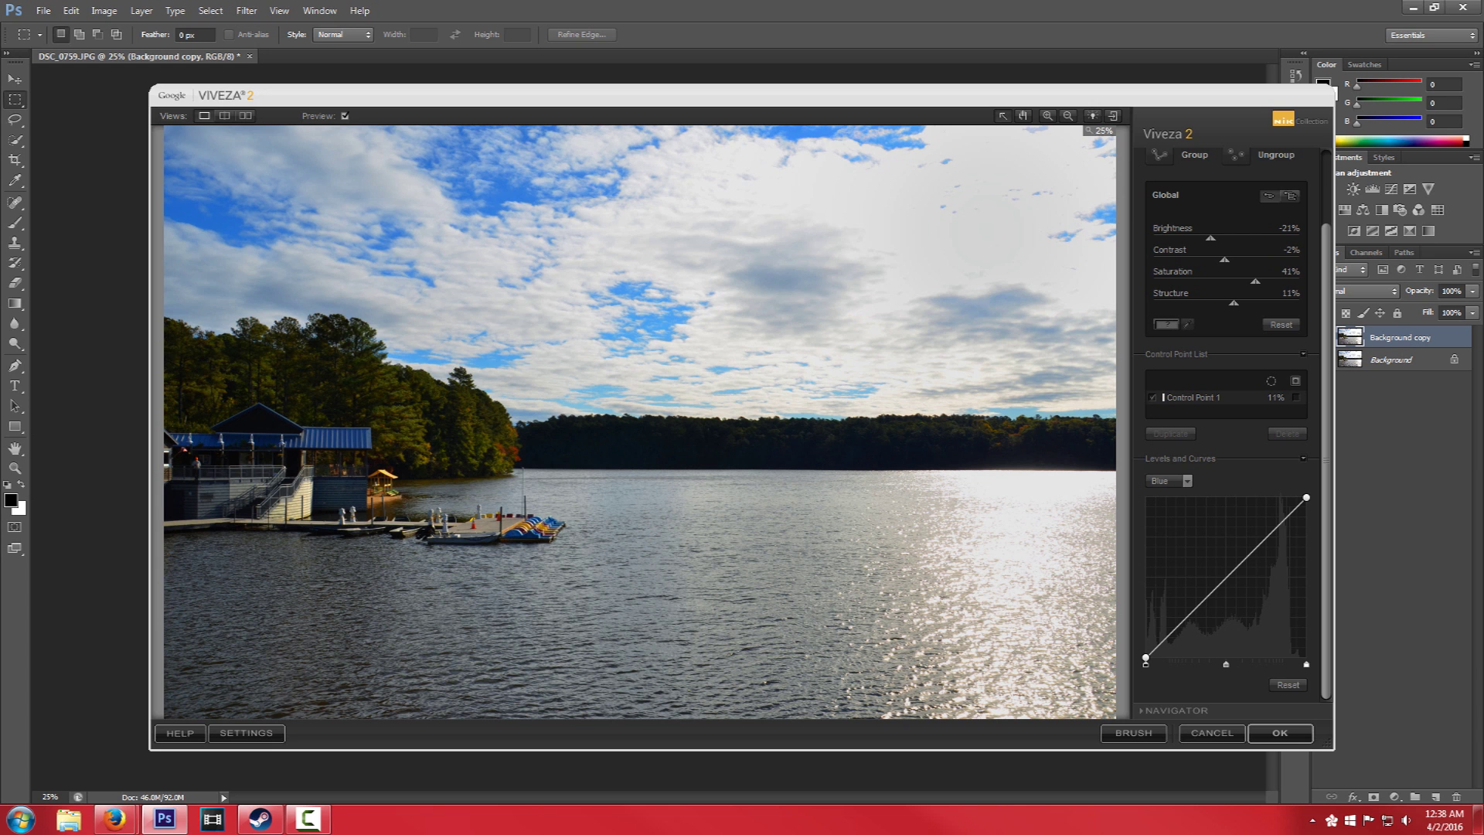
mouse_move(1226, 664)
mouse_down()
mouse_move(1207, 664)
mouse_move(1255, 663)
mouse_move(1209, 664)
mouse_move(1225, 664)
mouse_up()
drag(1307, 663, 1295, 663)
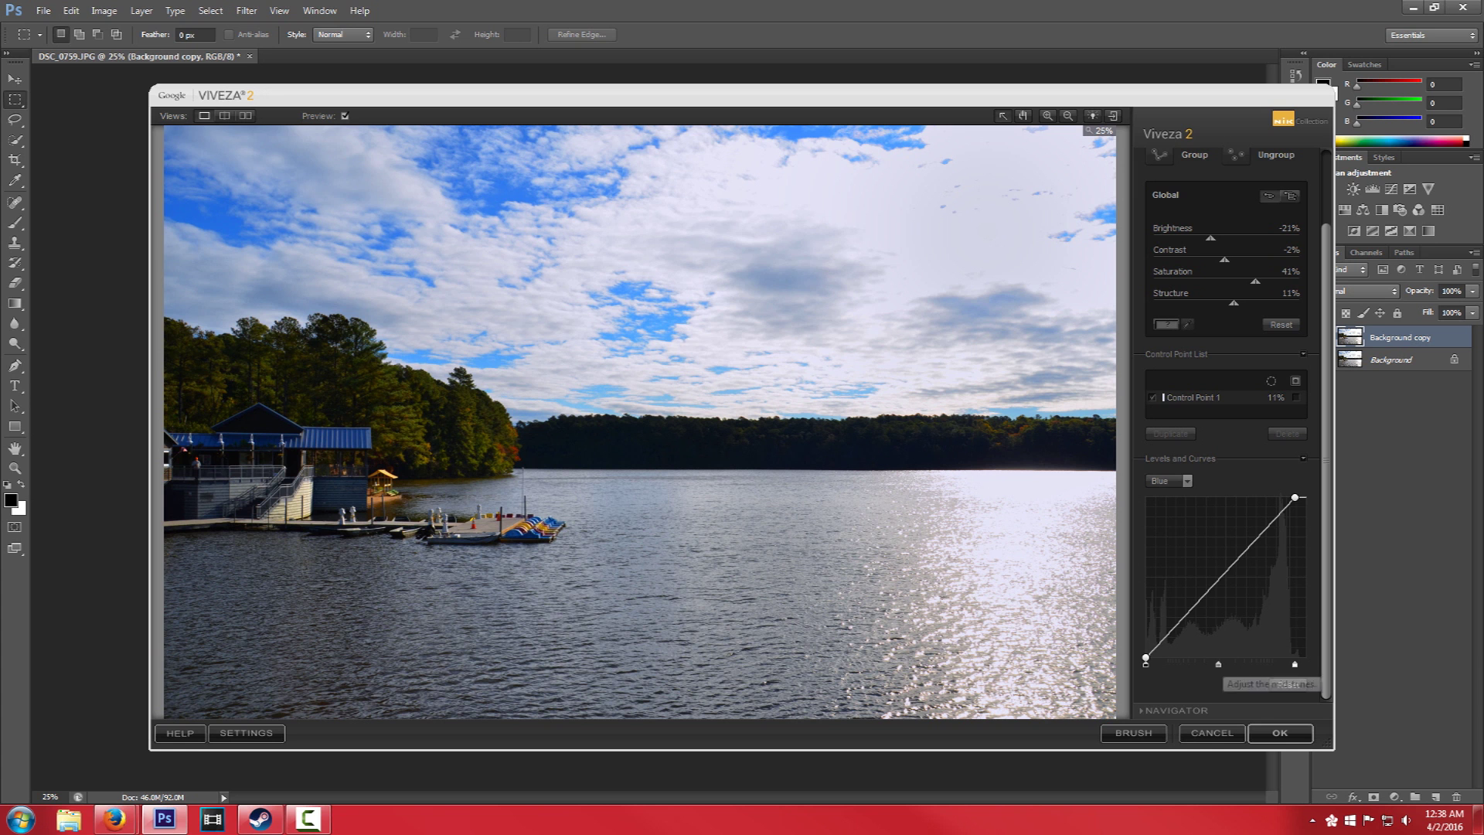
drag(1218, 663, 1224, 664)
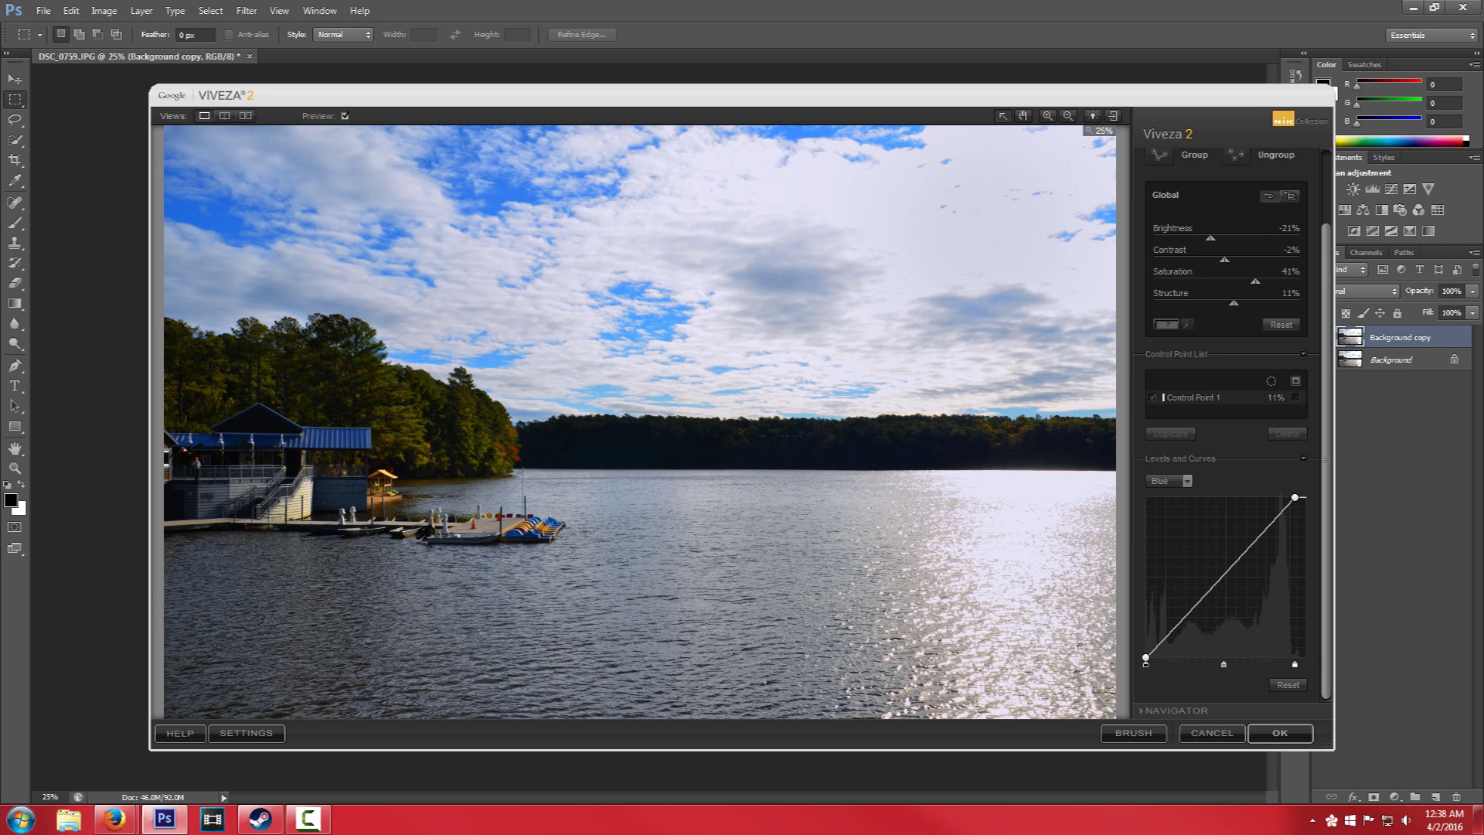
drag(1223, 663, 1208, 663)
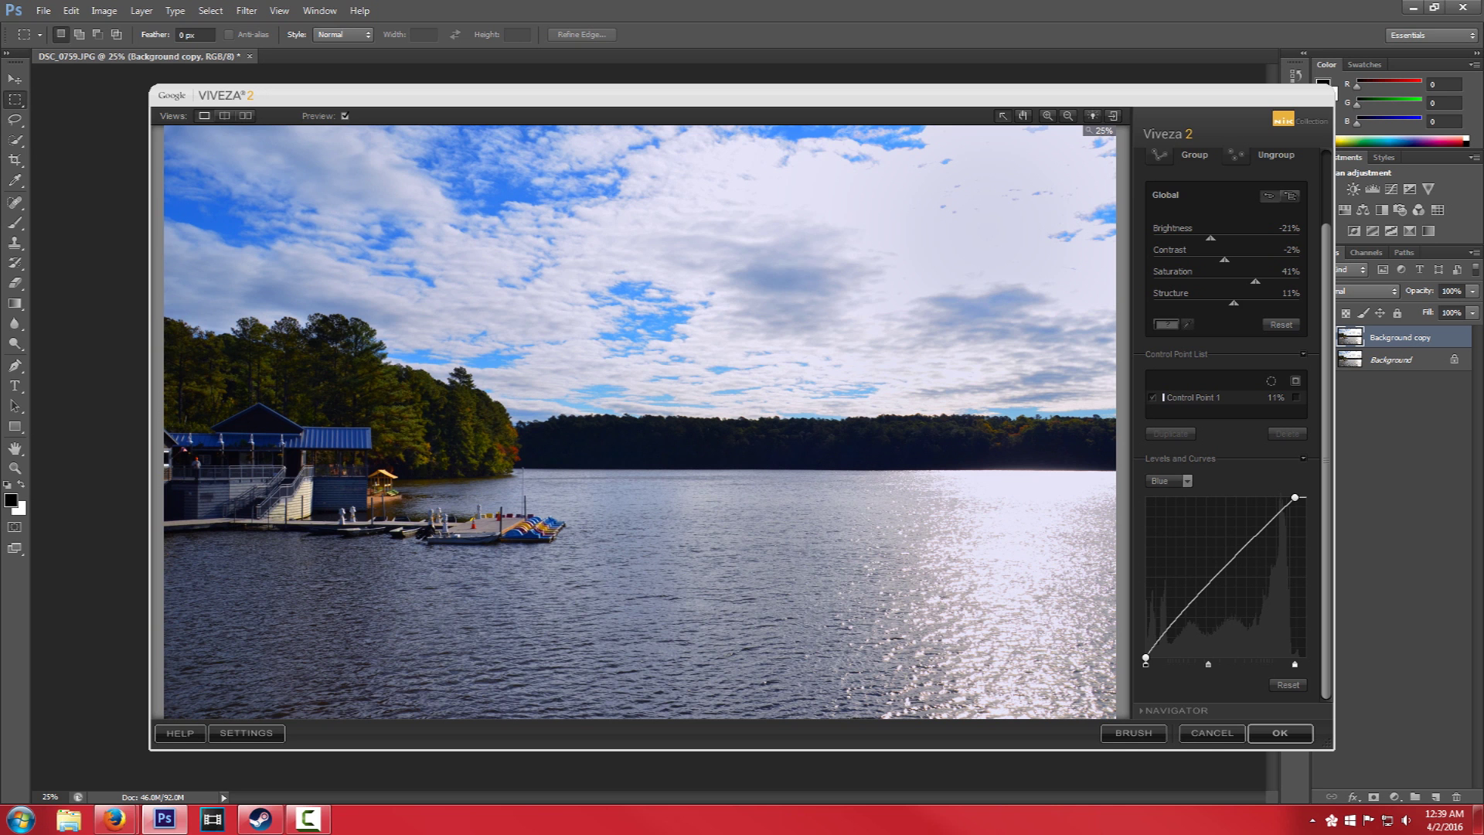
drag(1208, 664, 1212, 663)
Step: Add a point raising the Blue curve's upper mid-tones for a bluer cast
drag(1249, 546, 1250, 540)
drag(1249, 540, 1260, 527)
click(1187, 481)
Step: Pull the RGB white point left to brighten highlights, then apply the Viveza 2 edits
click(1160, 500)
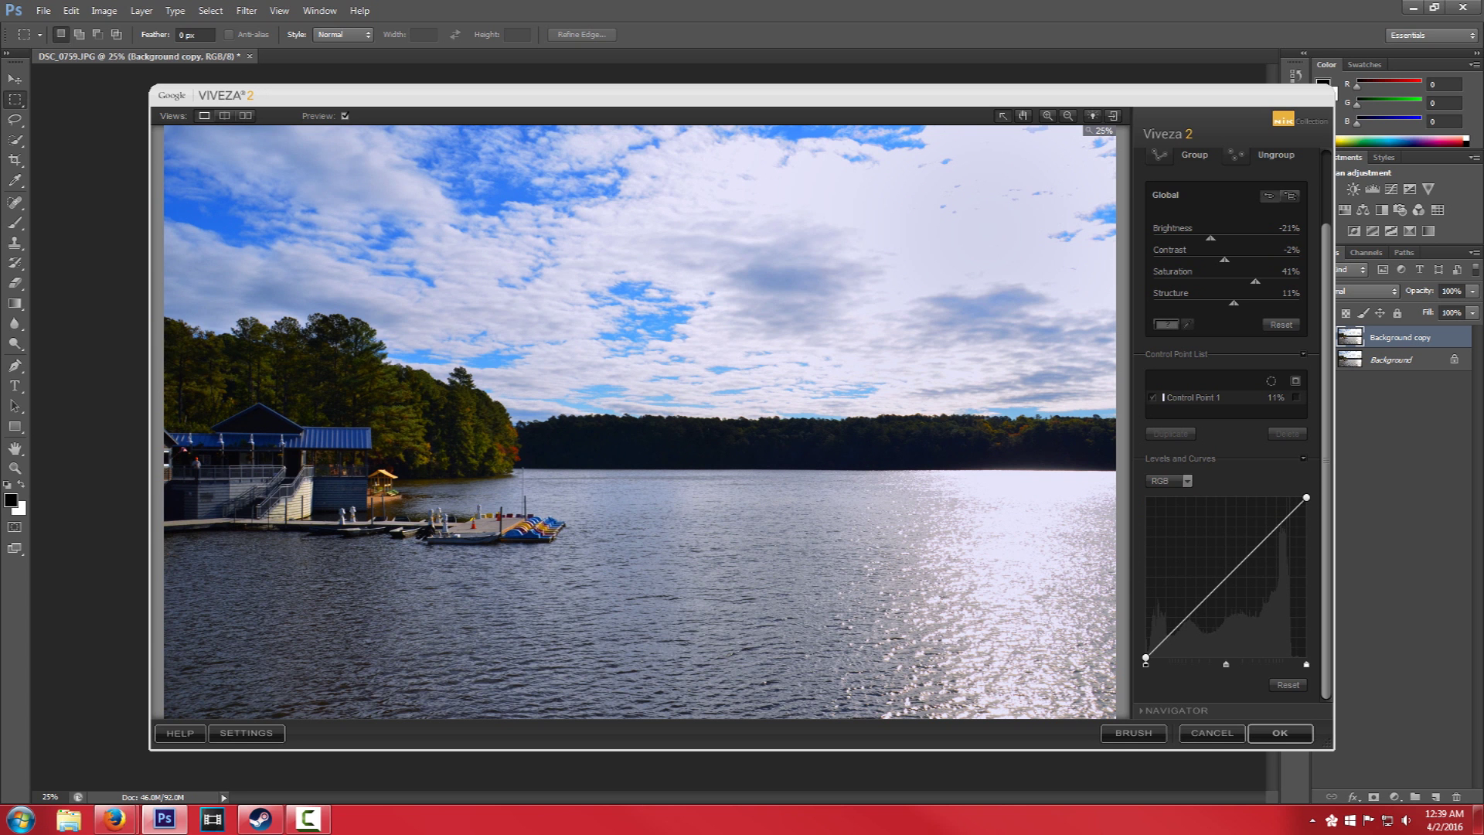
drag(1306, 663, 1291, 663)
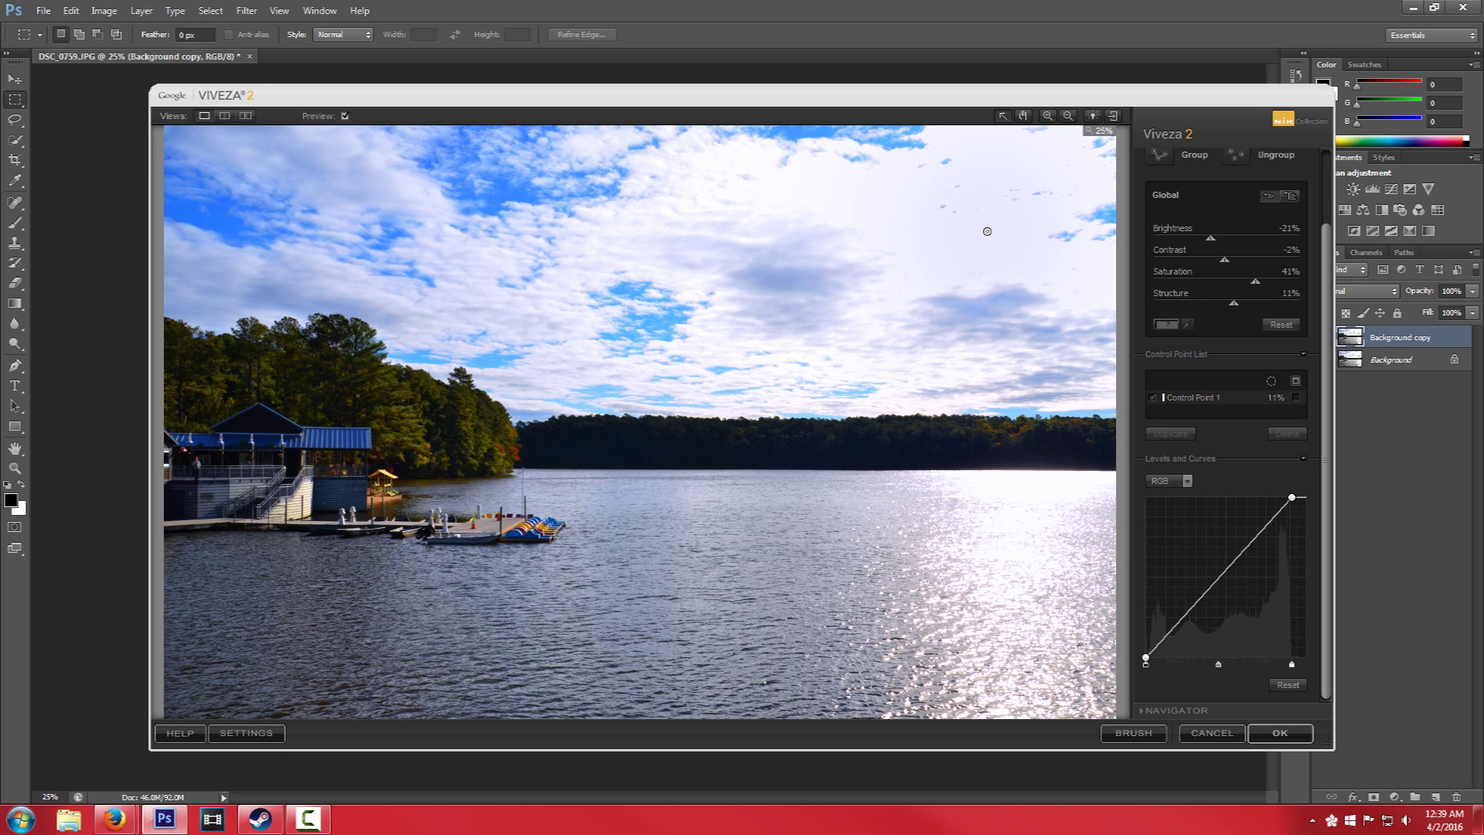
scroll(1226, 463, up, 2)
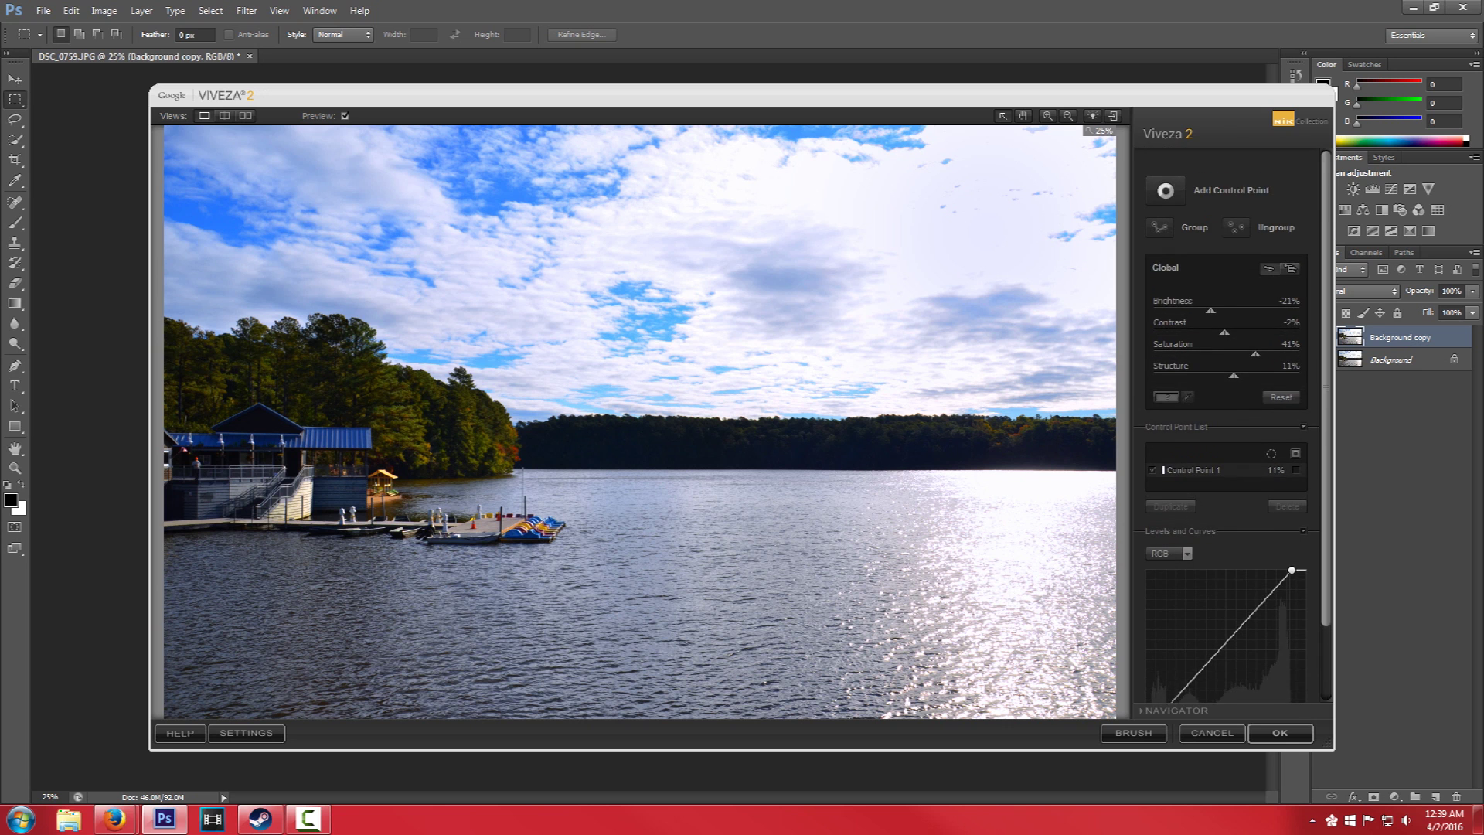
scroll(1226, 464, down, 2)
scroll(1226, 464, up, 2)
scroll(1226, 463, down, 2)
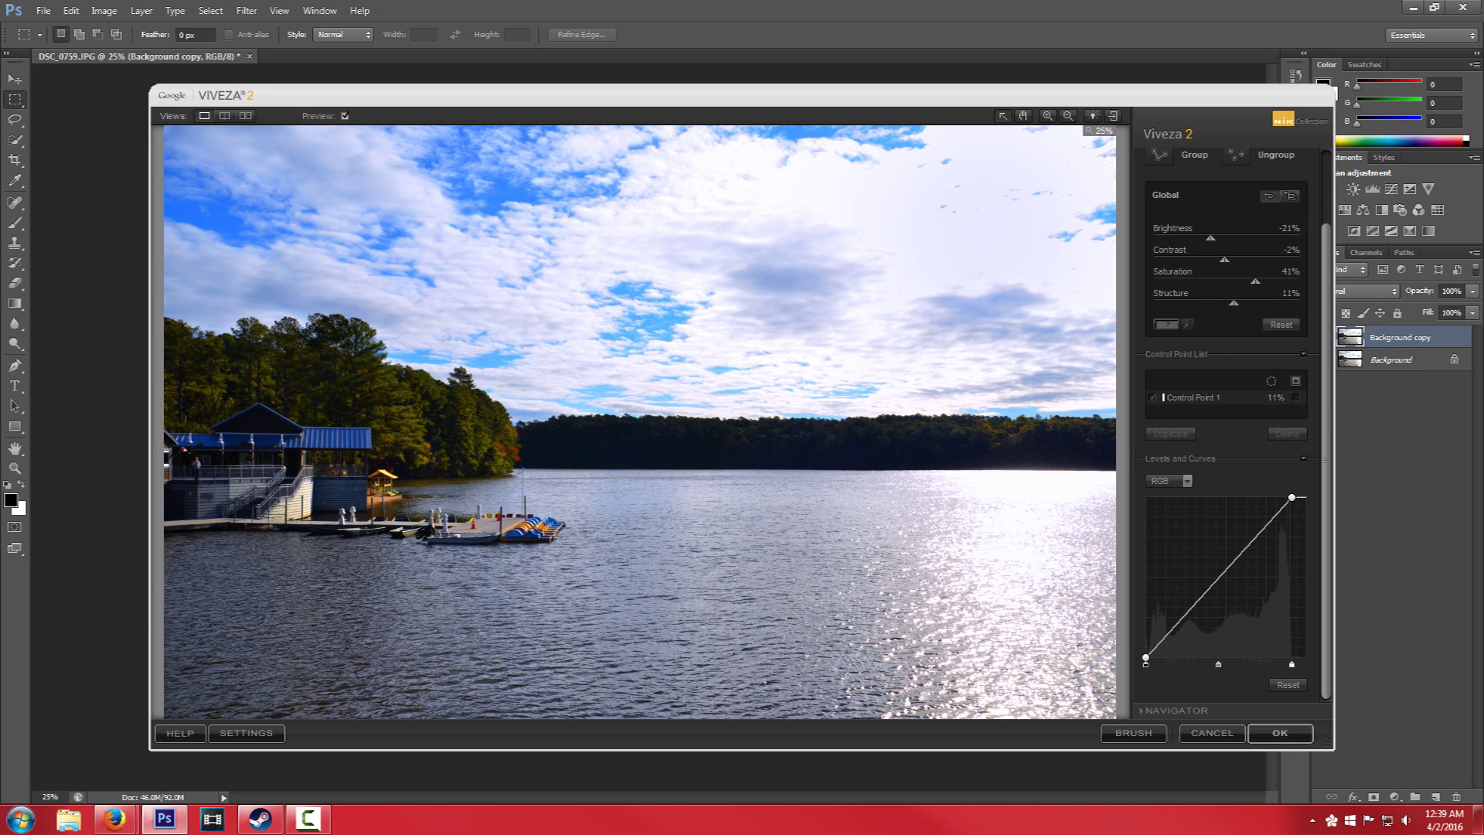
scroll(1225, 464, up, 1)
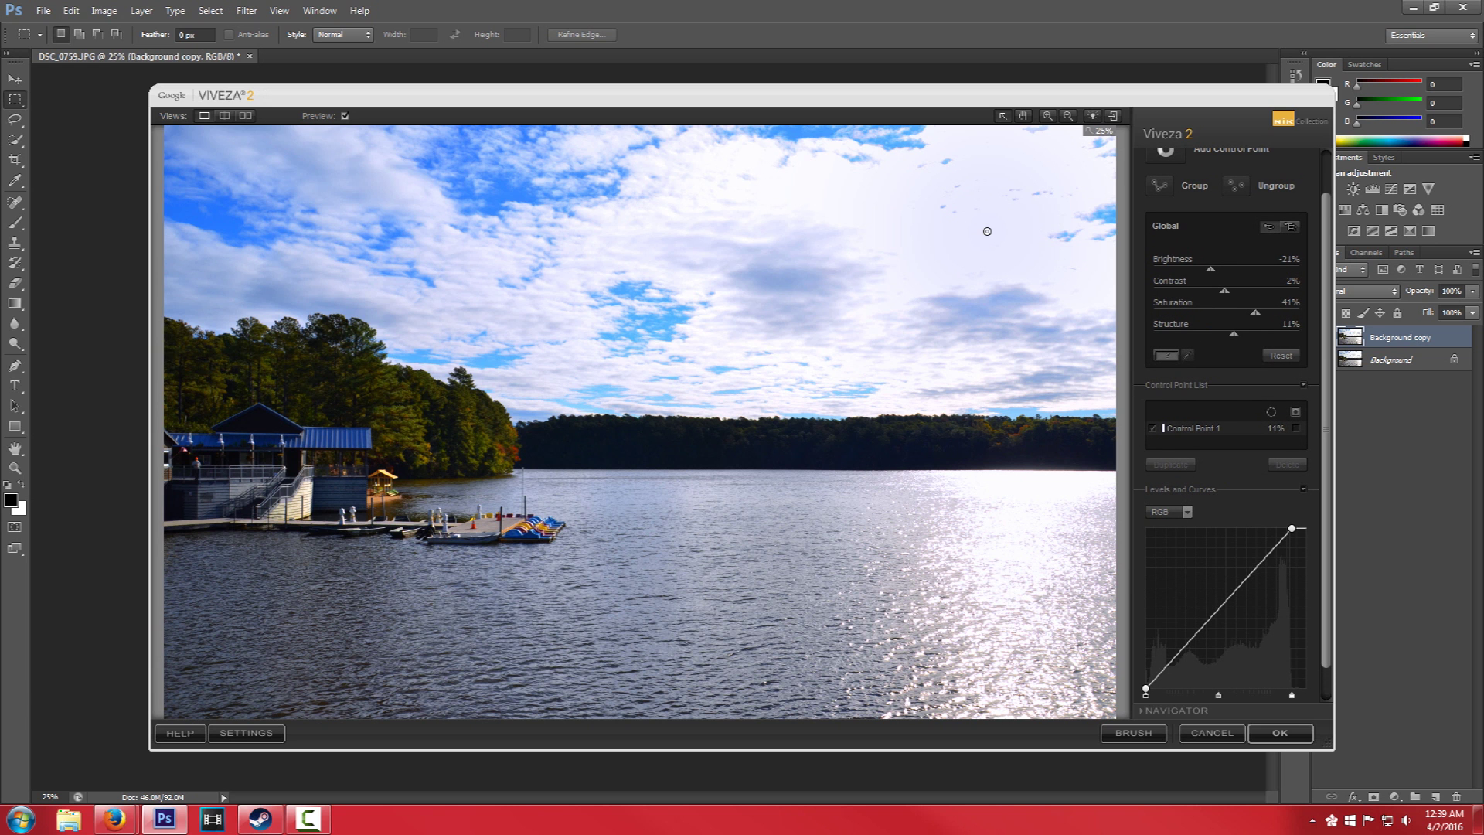
click(1280, 733)
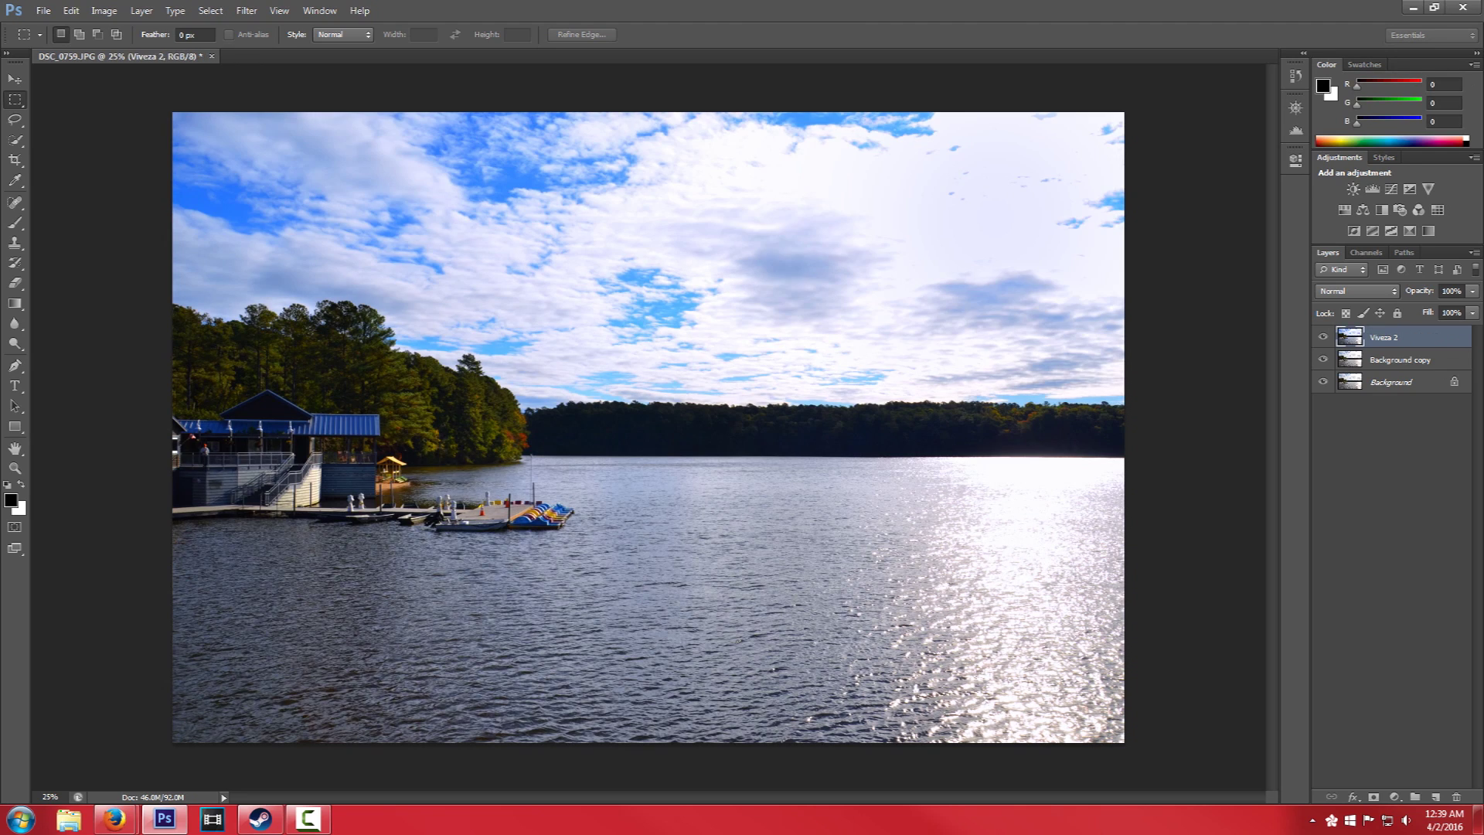
Step: Toggle the Viveza 2 layer's visibility to compare before and after, leaving it hidden
click(1322, 336)
click(1323, 337)
click(1322, 337)
click(1323, 336)
click(1323, 336)
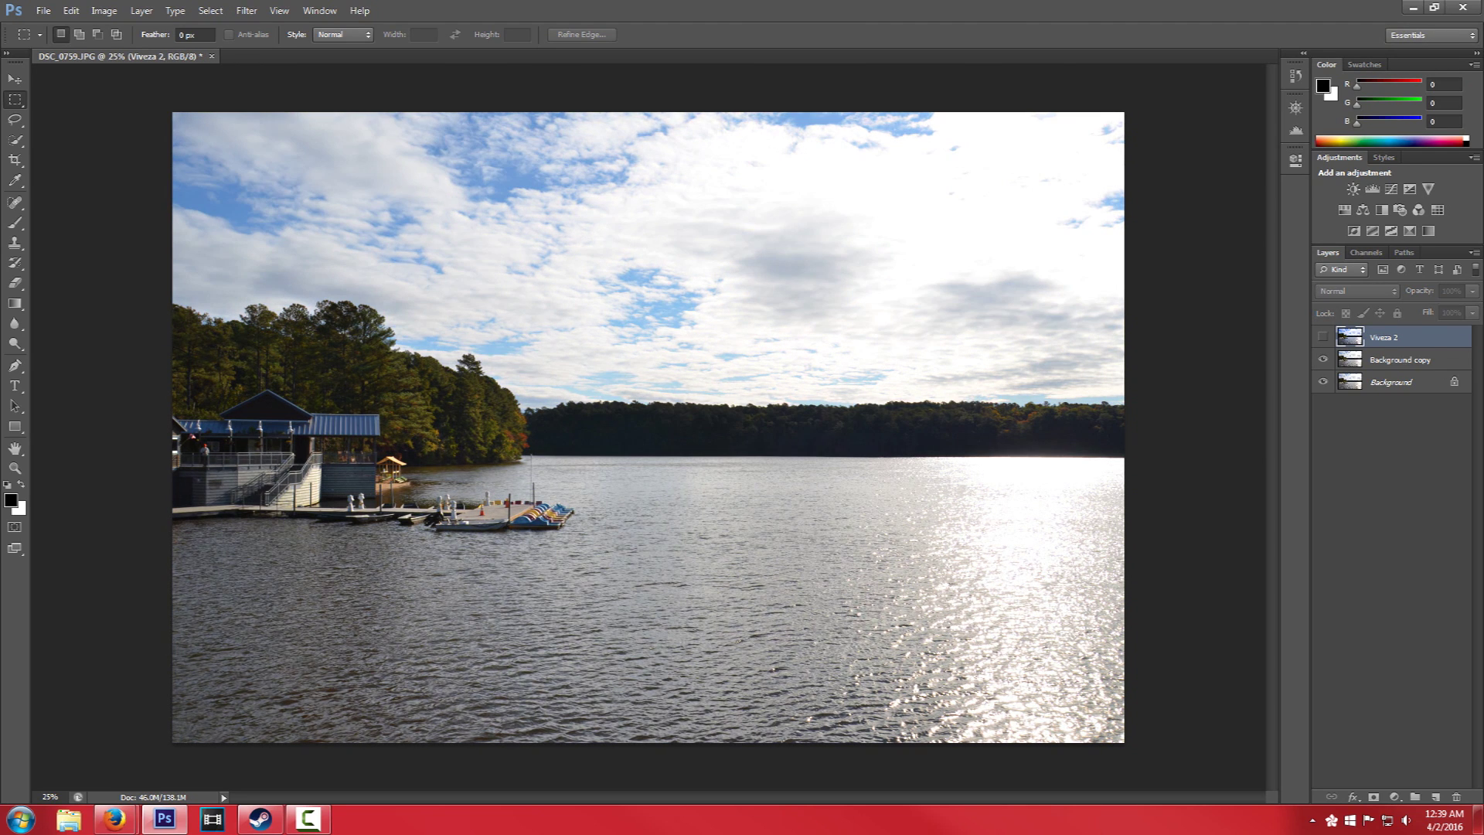
click(1323, 336)
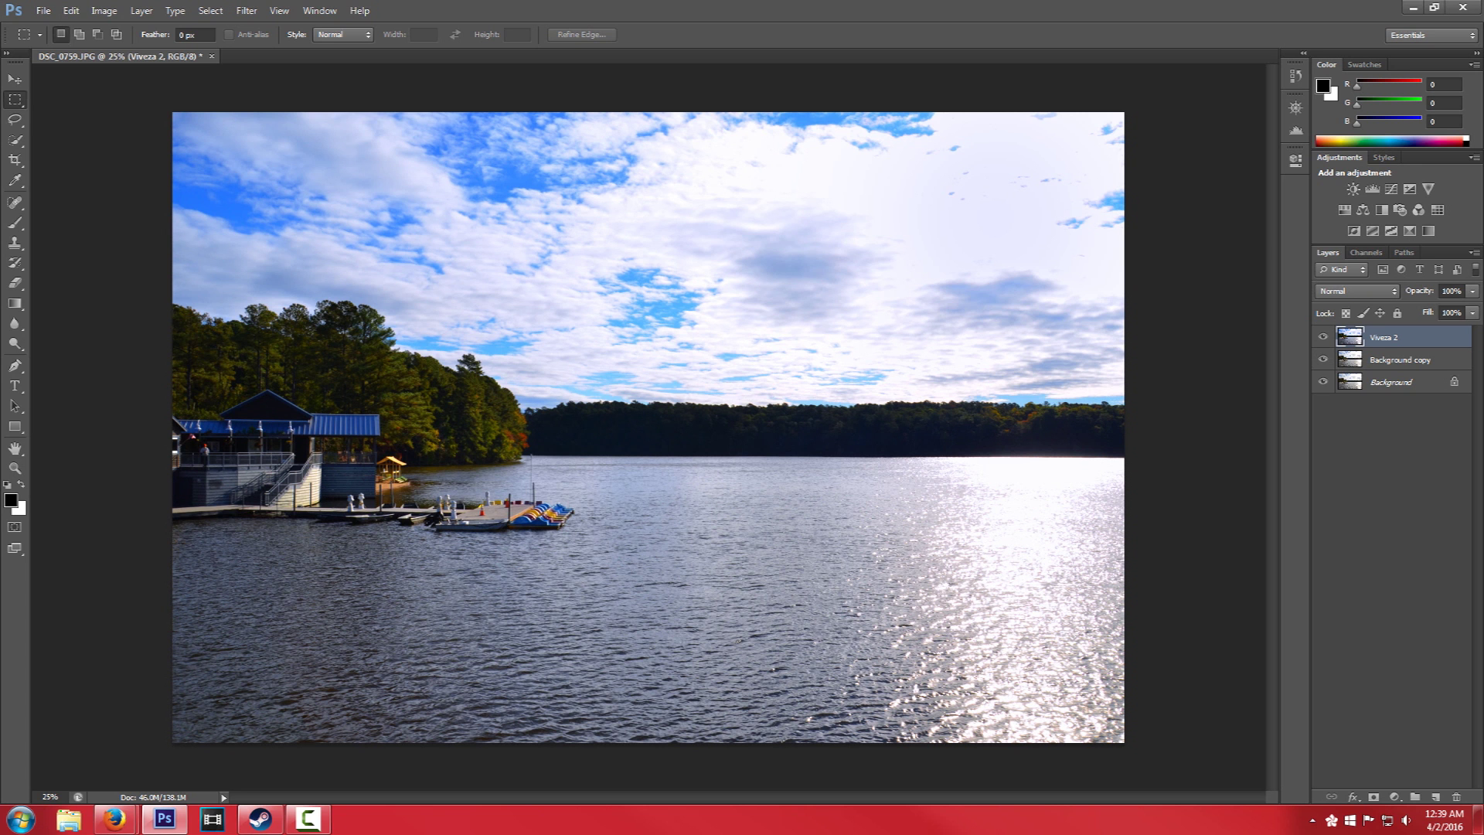
click(1322, 336)
click(1323, 336)
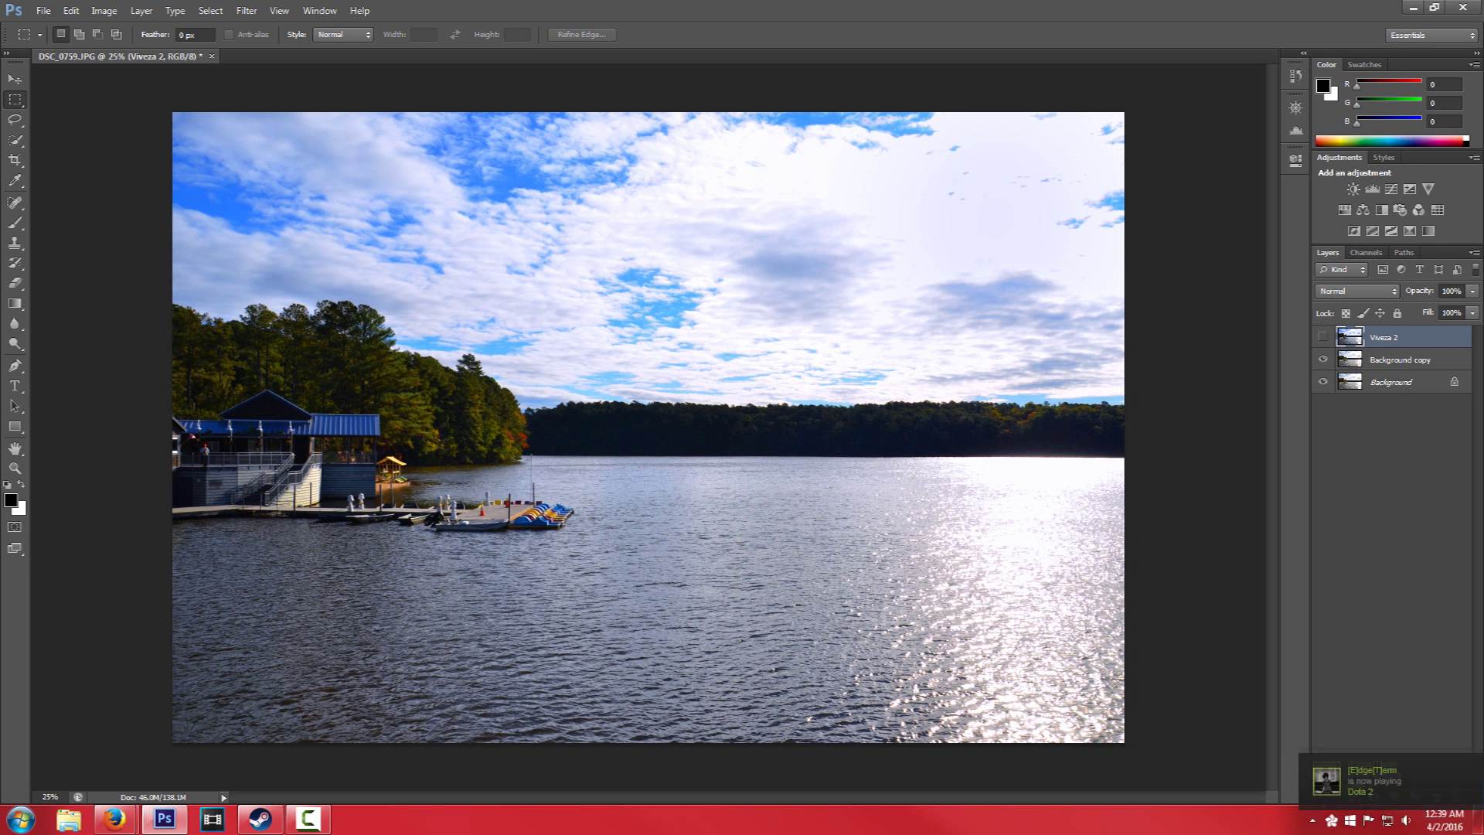
click(1322, 336)
click(1323, 336)
click(1323, 336)
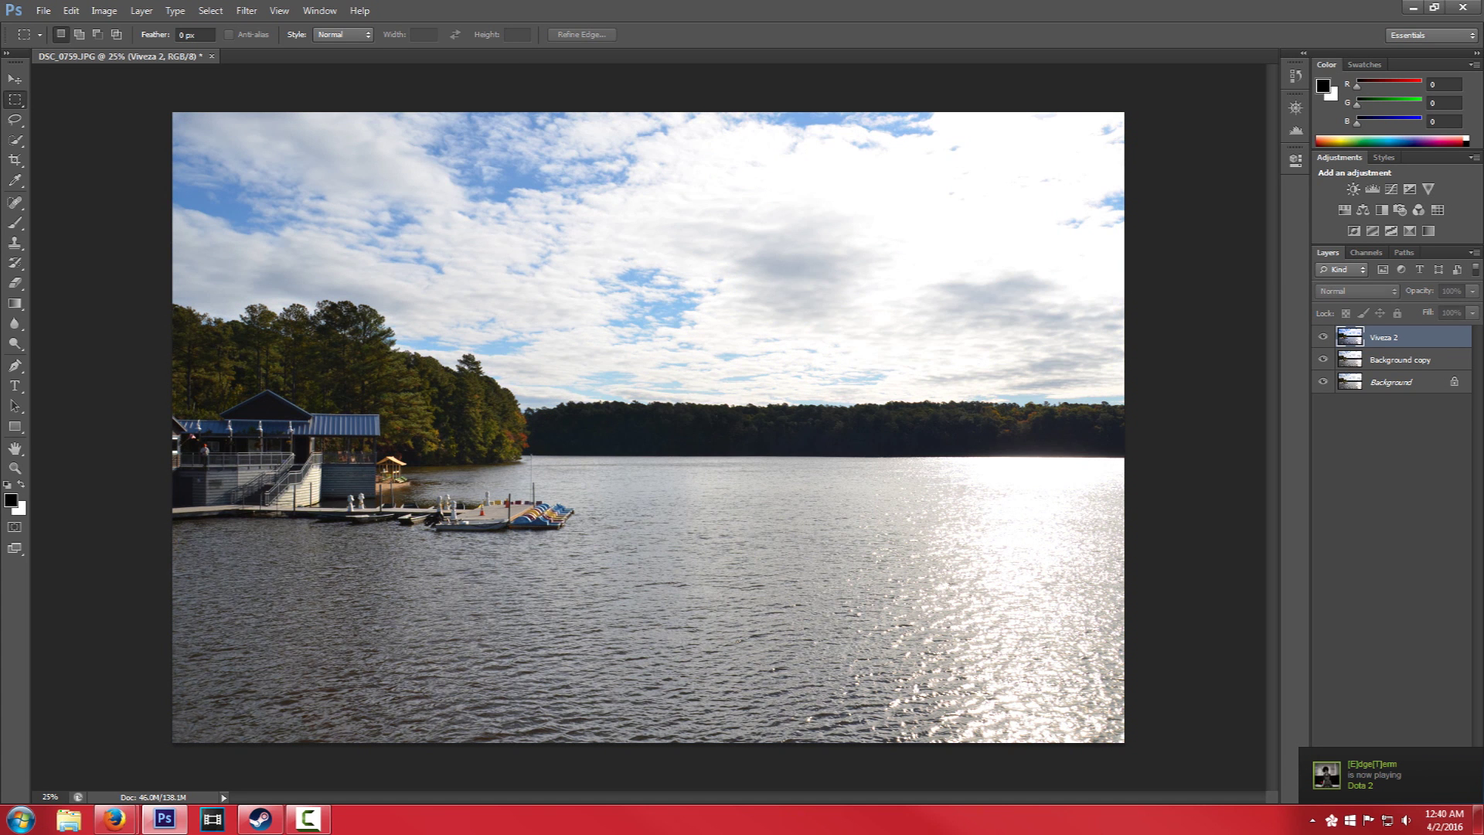
click(1323, 336)
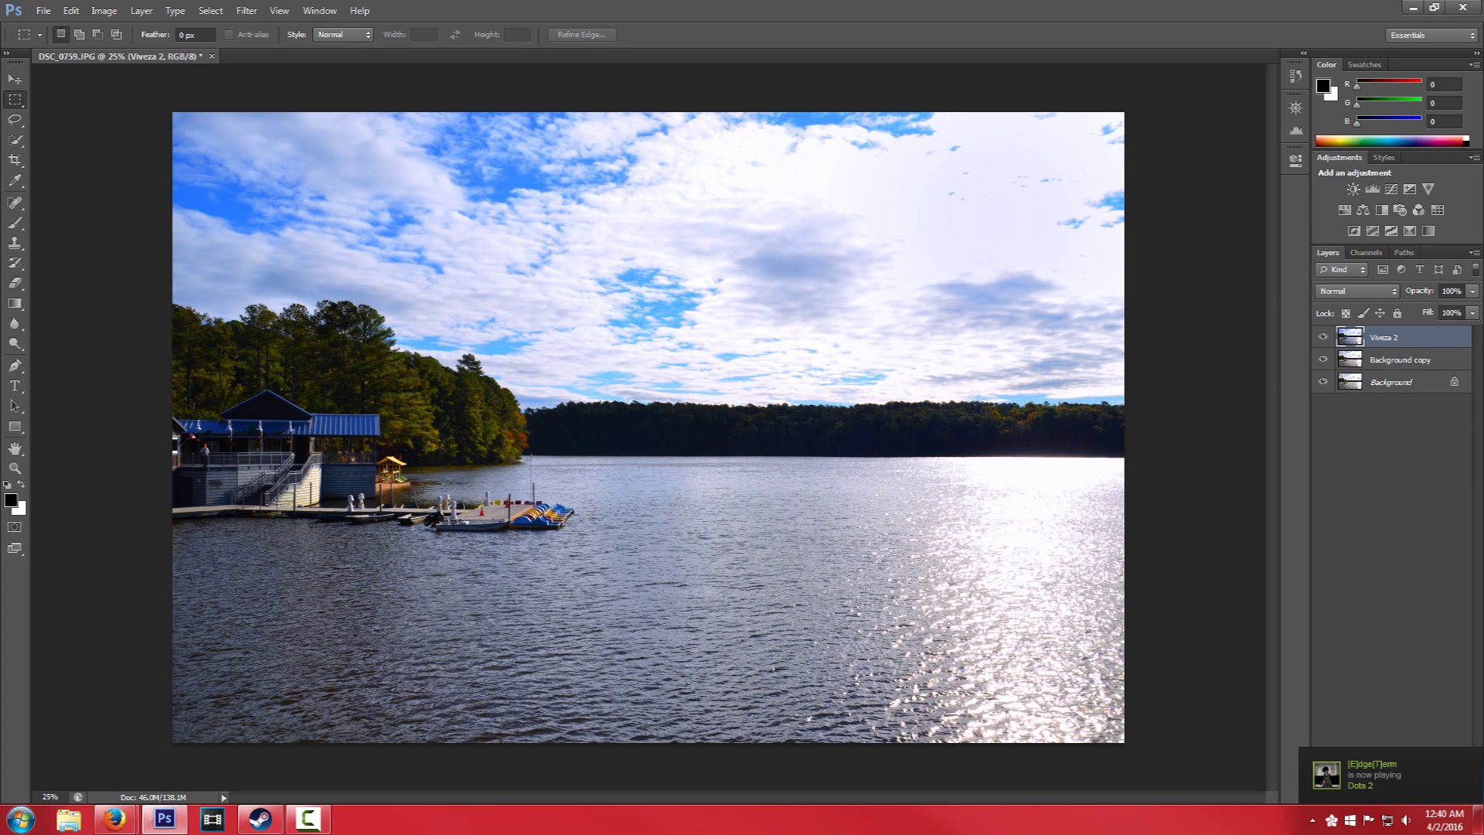
click(1322, 336)
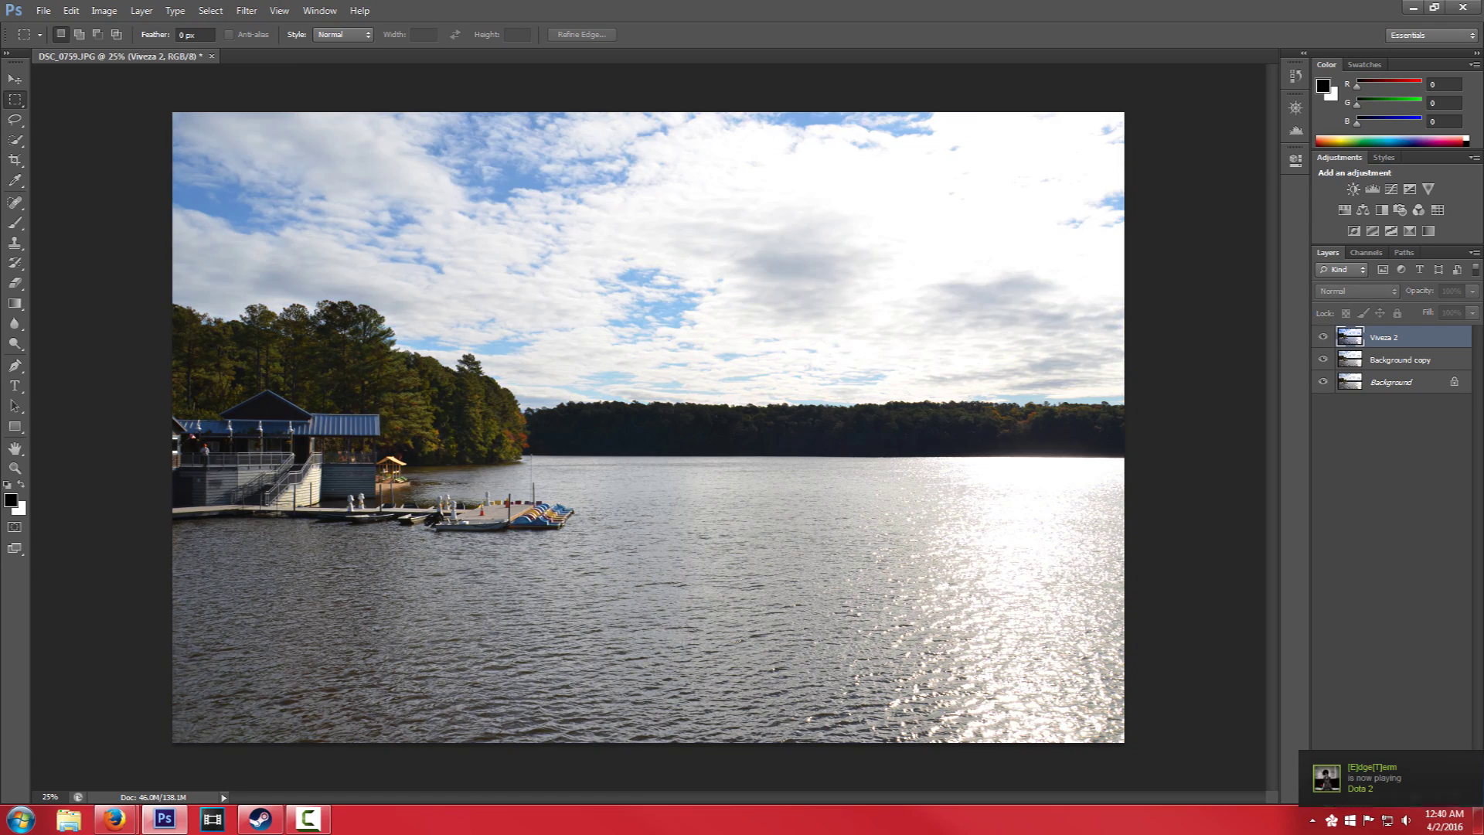
click(1322, 336)
click(1323, 336)
click(1322, 336)
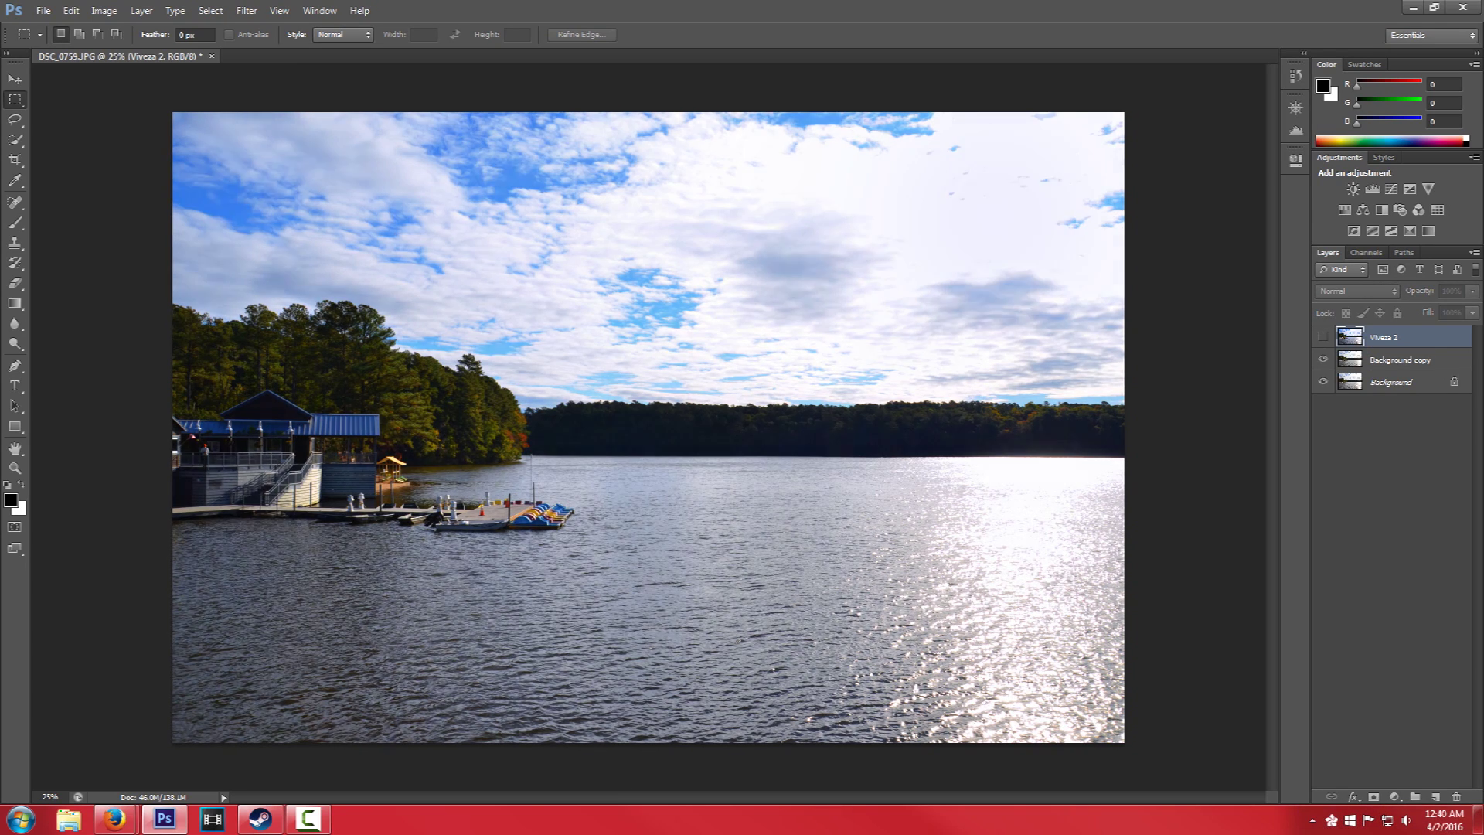
click(1322, 337)
click(1322, 336)
click(1322, 336)
click(1323, 336)
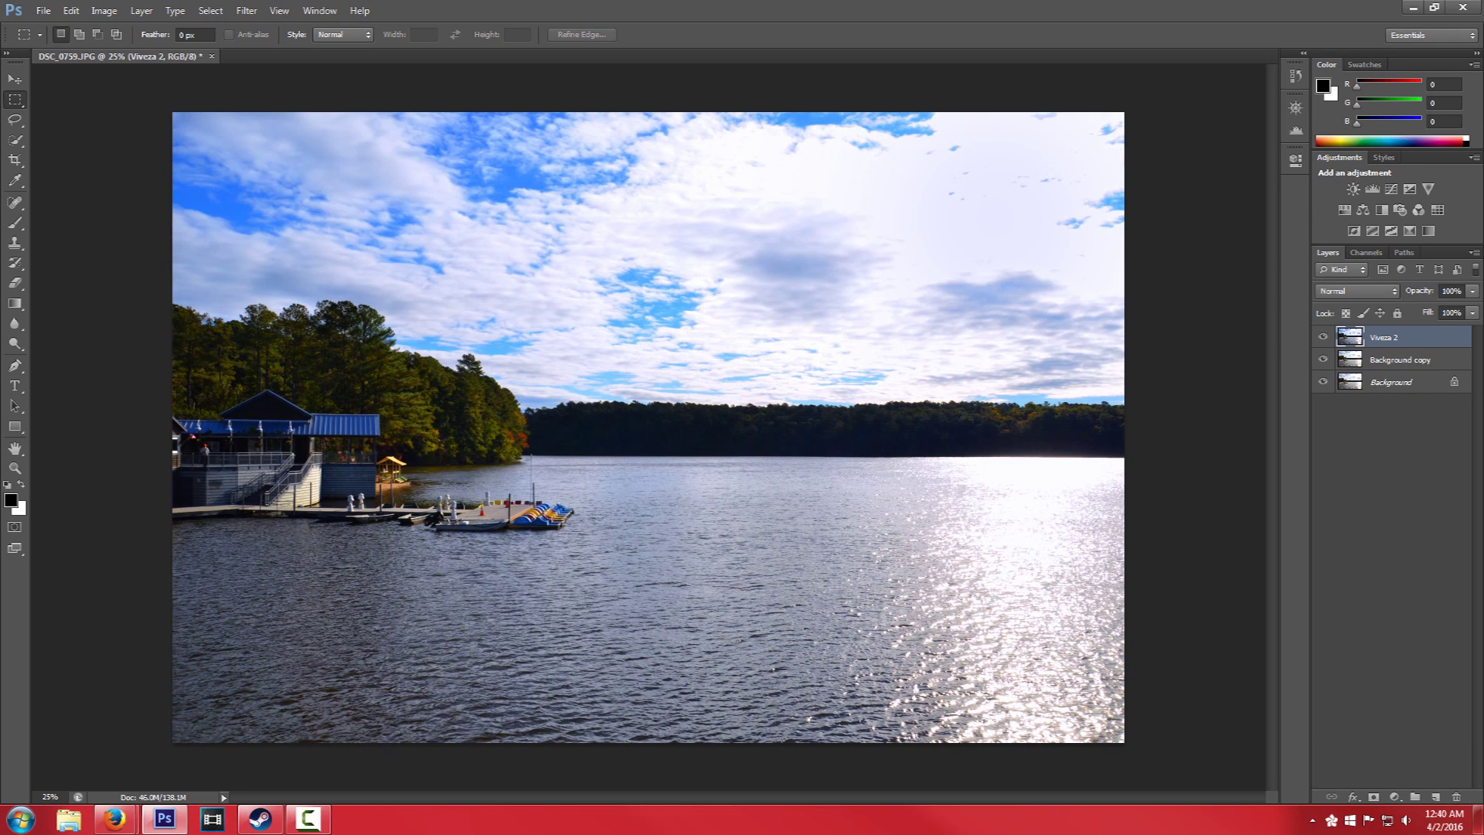
click(1323, 336)
click(1322, 337)
click(1323, 337)
click(1323, 336)
click(1322, 336)
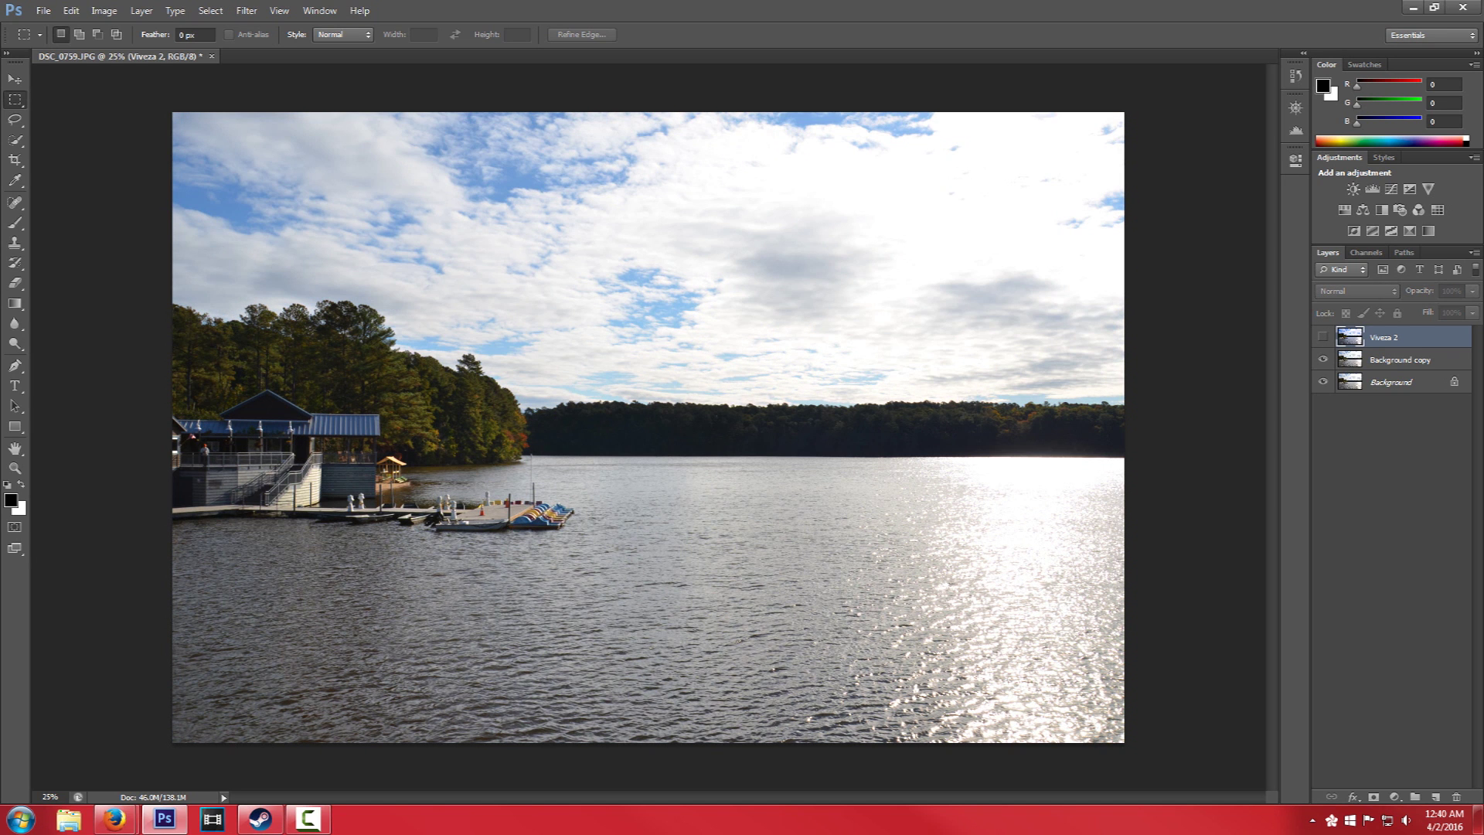
click(1323, 336)
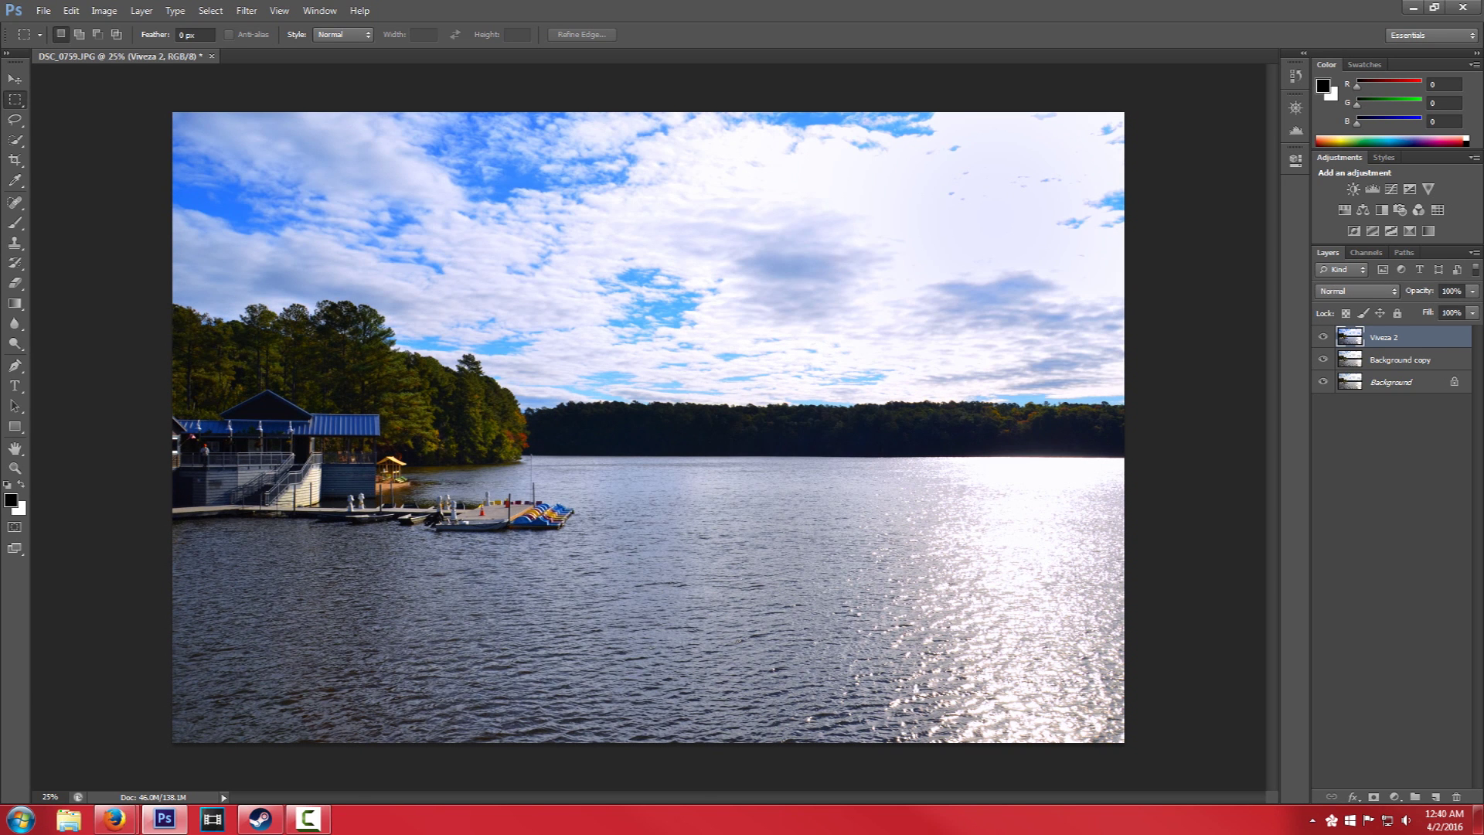